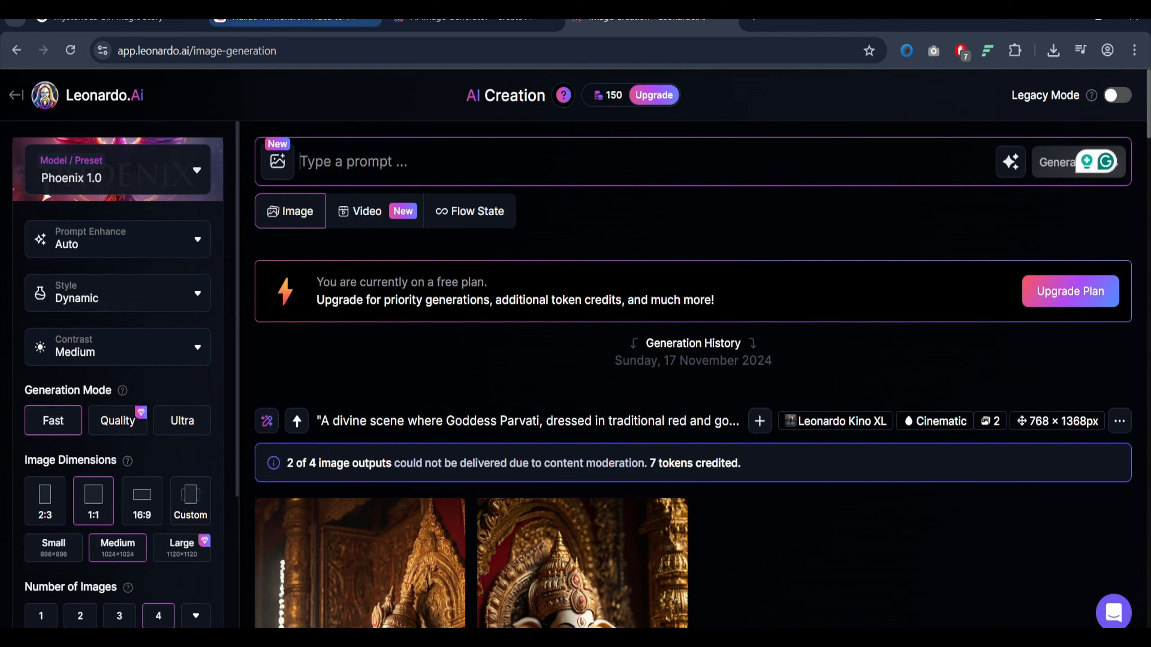
Switch to ChatGPT and copy the [0:00 - 0:10] scene description, from "A quiet village at night" to "glowing stone."
{"action": "left_click", "coordinate": [100, 19]}
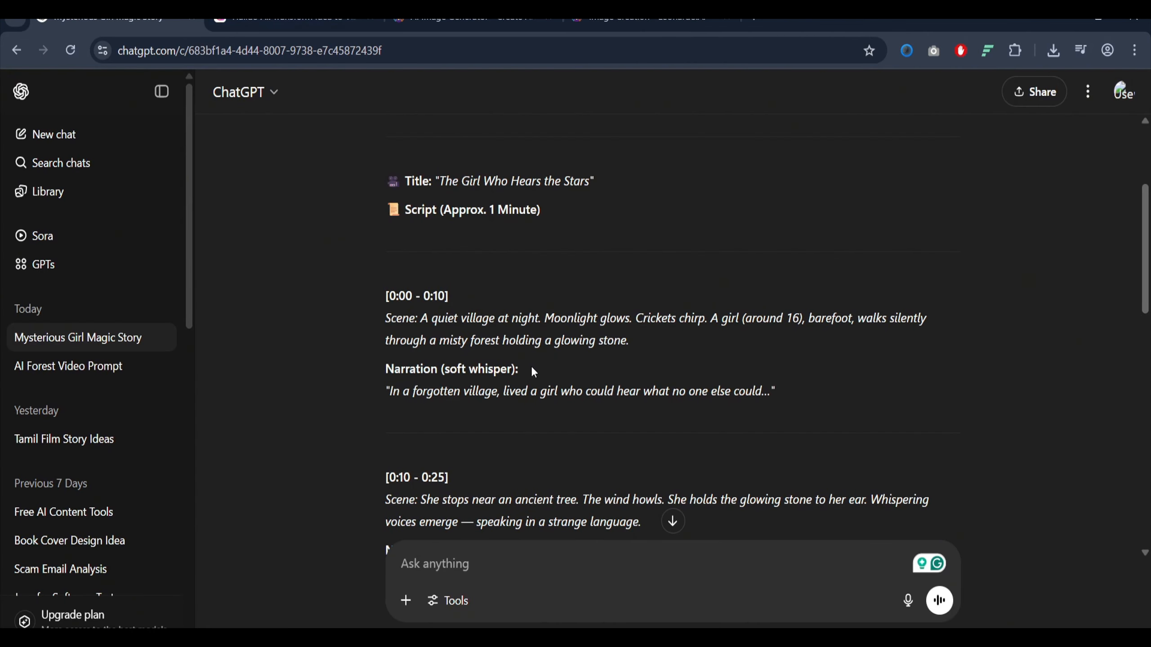
{"action": "left_click", "coordinate": [643, 19]}
{"action": "left_click", "coordinate": [100, 19]}
{"action": "left_click_drag", "start_coordinate": [424, 318], "coordinate": [640, 345]}
{"action": "key", "text": "ctrl+c"}
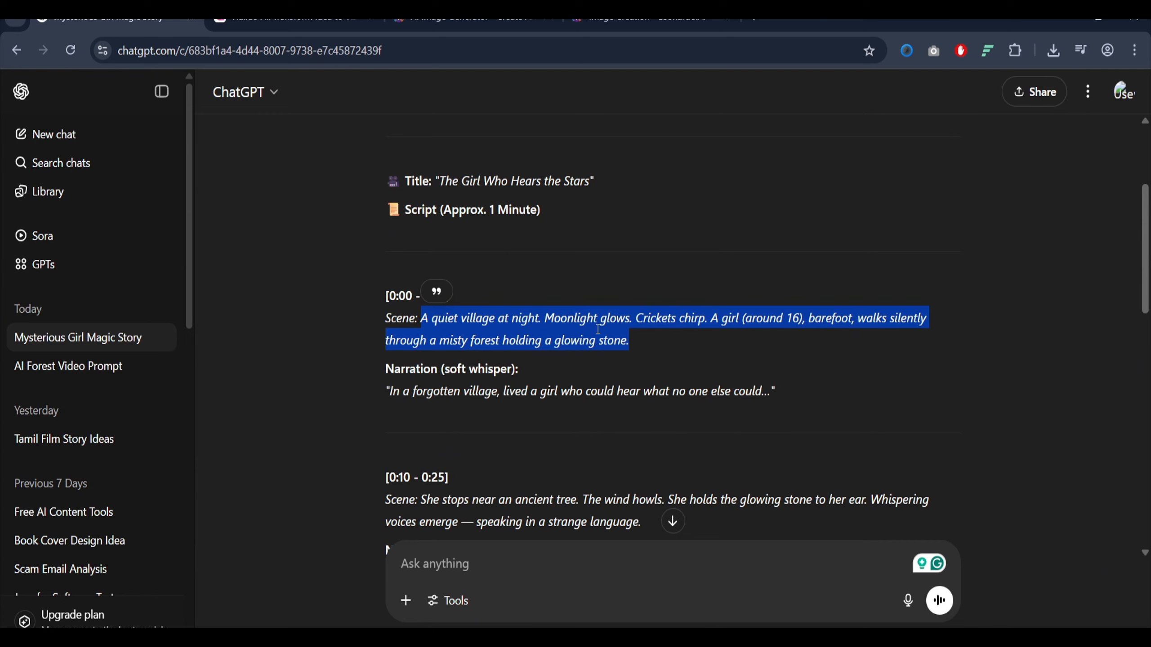
Switch to Leonardo.Ai's AI Creation page and paste the copied village scene description as the image prompt
{"action": "left_click", "coordinate": [290, 19]}
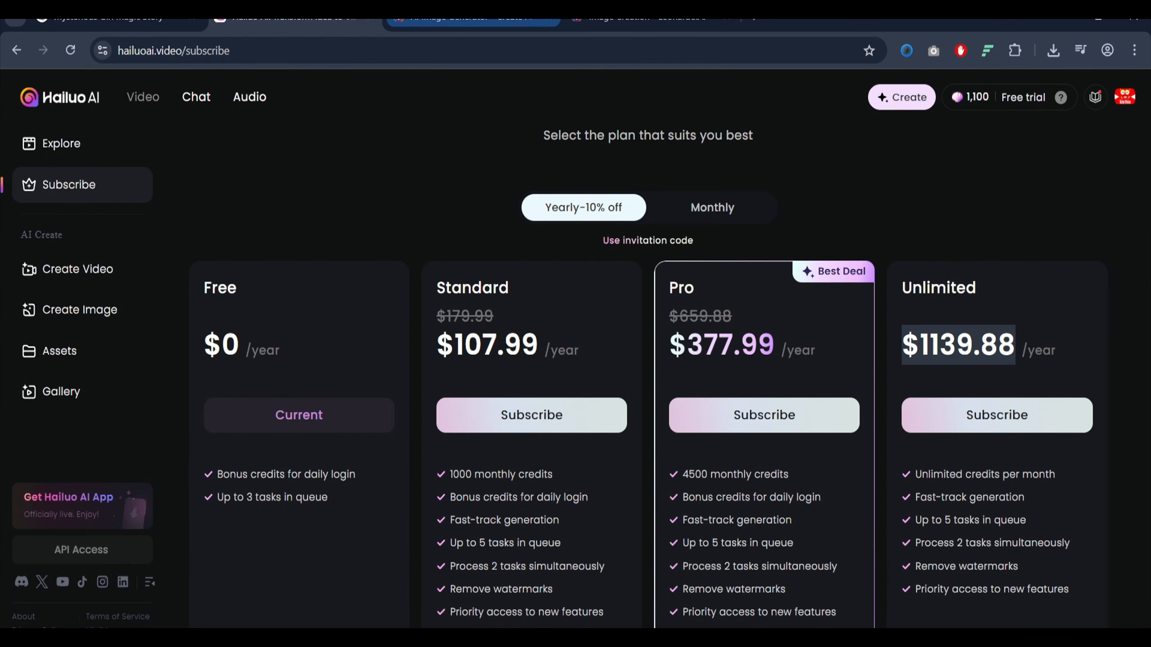
{"action": "left_click", "coordinate": [521, 18]}
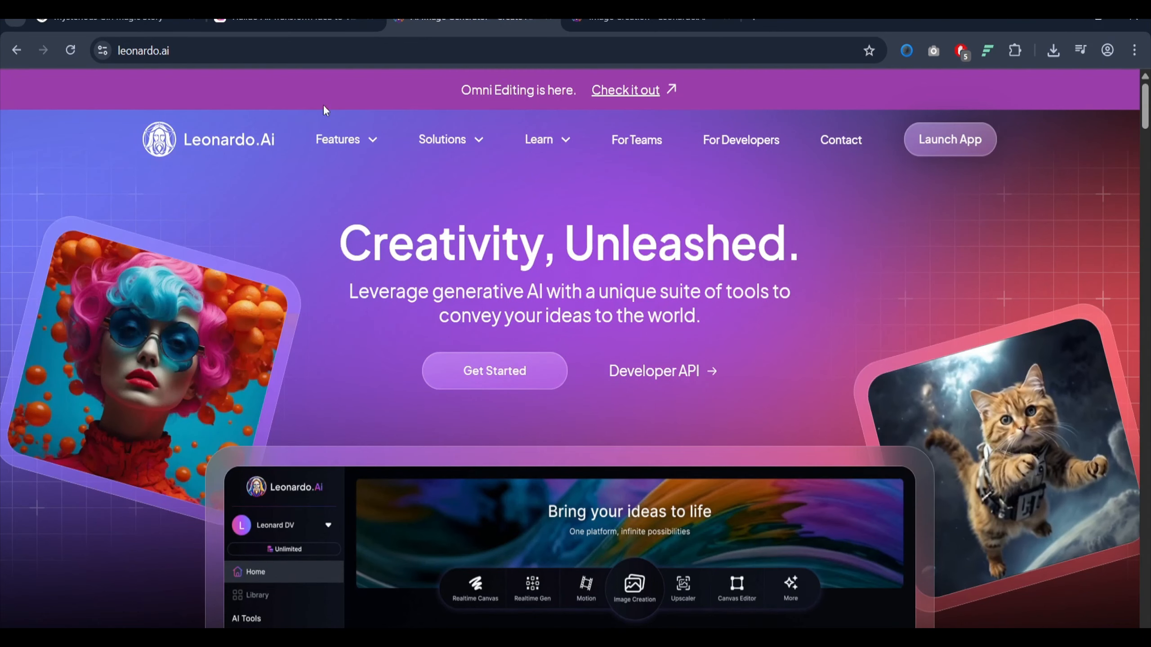
{"action": "left_click", "coordinate": [547, 16]}
{"action": "left_click", "coordinate": [420, 163]}
{"action": "key", "text": "ctrl+v"}
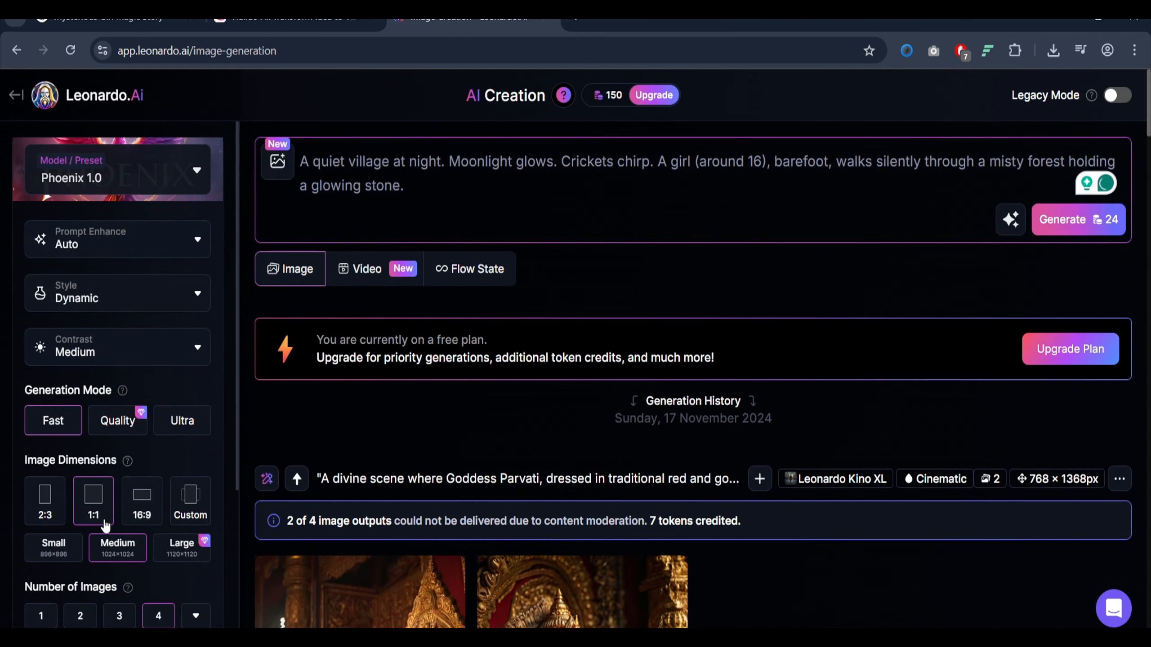
Try to change the number of images per generation, dismissing the subscription plans offered
{"action": "scroll", "coordinate": [113, 486], "scroll_direction": "down", "scroll_amount": 3}
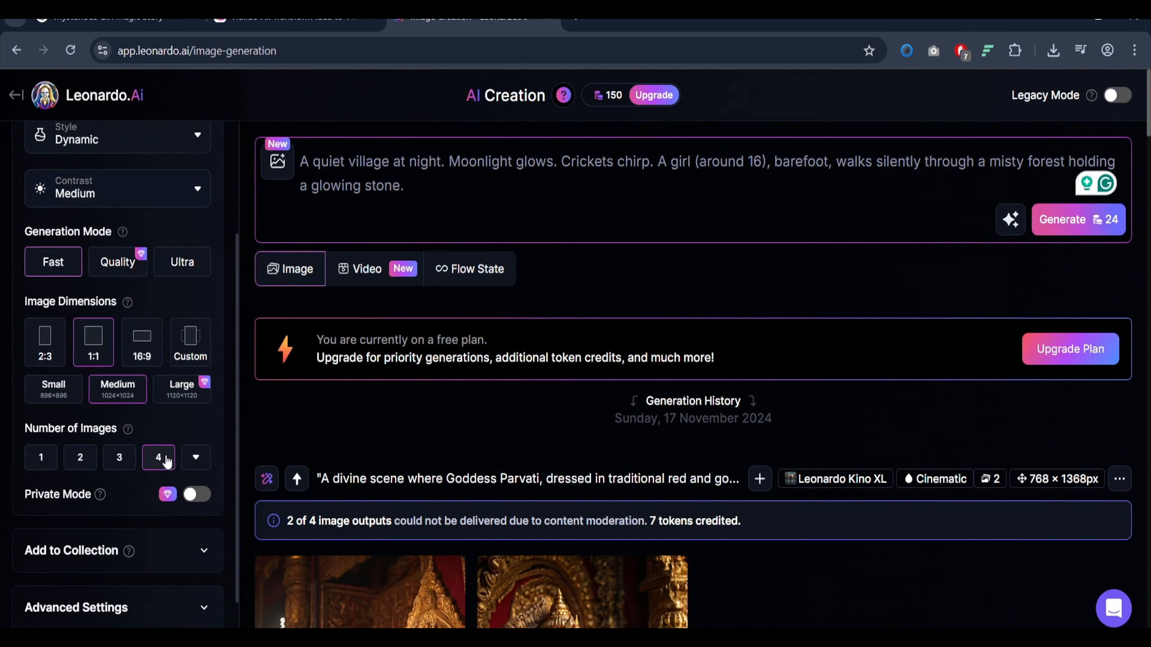
{"action": "scroll", "coordinate": [141, 413], "scroll_direction": "up", "scroll_amount": 3}
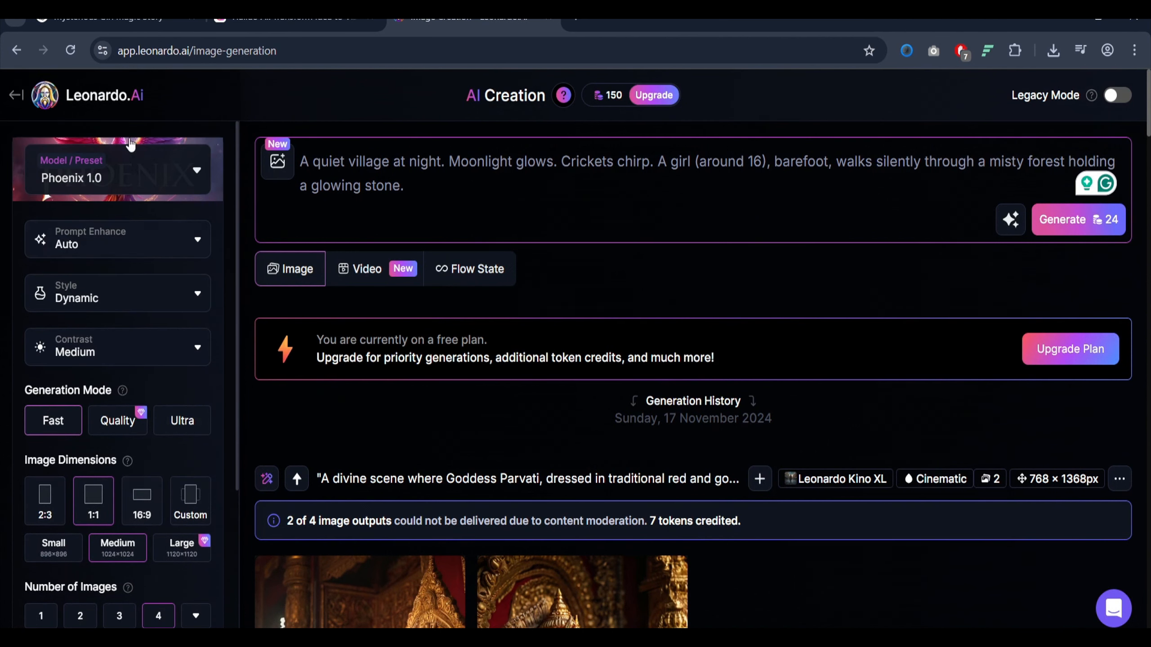
{"action": "scroll", "coordinate": [109, 448], "scroll_direction": "down", "scroll_amount": 3}
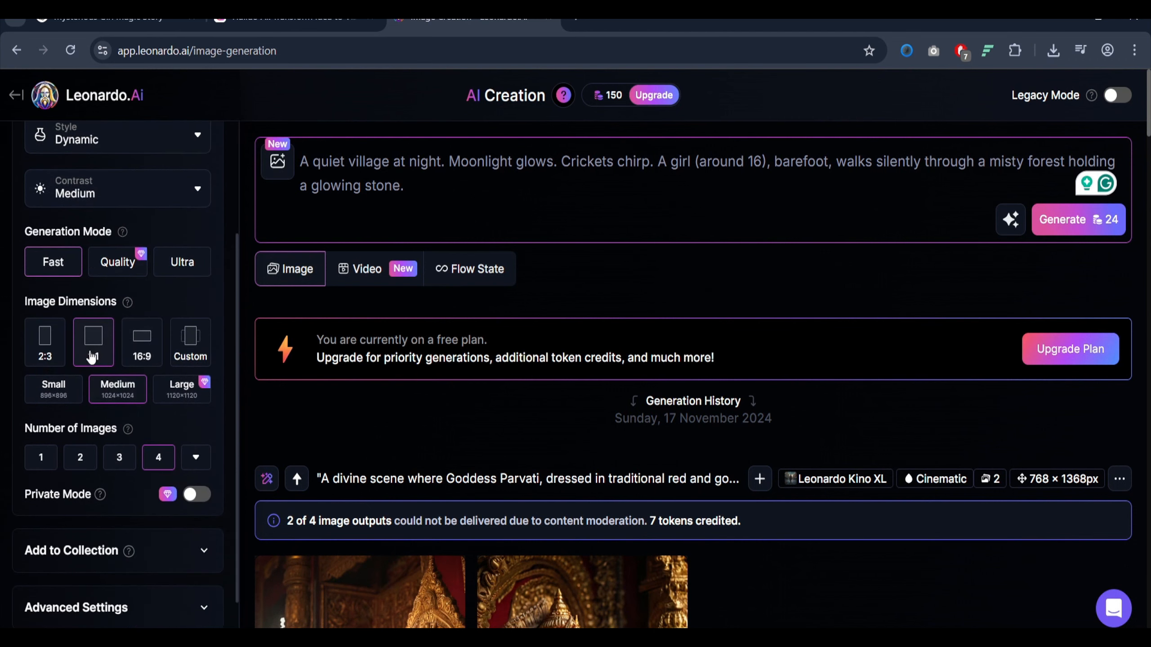
{"action": "left_click", "coordinate": [140, 461]}
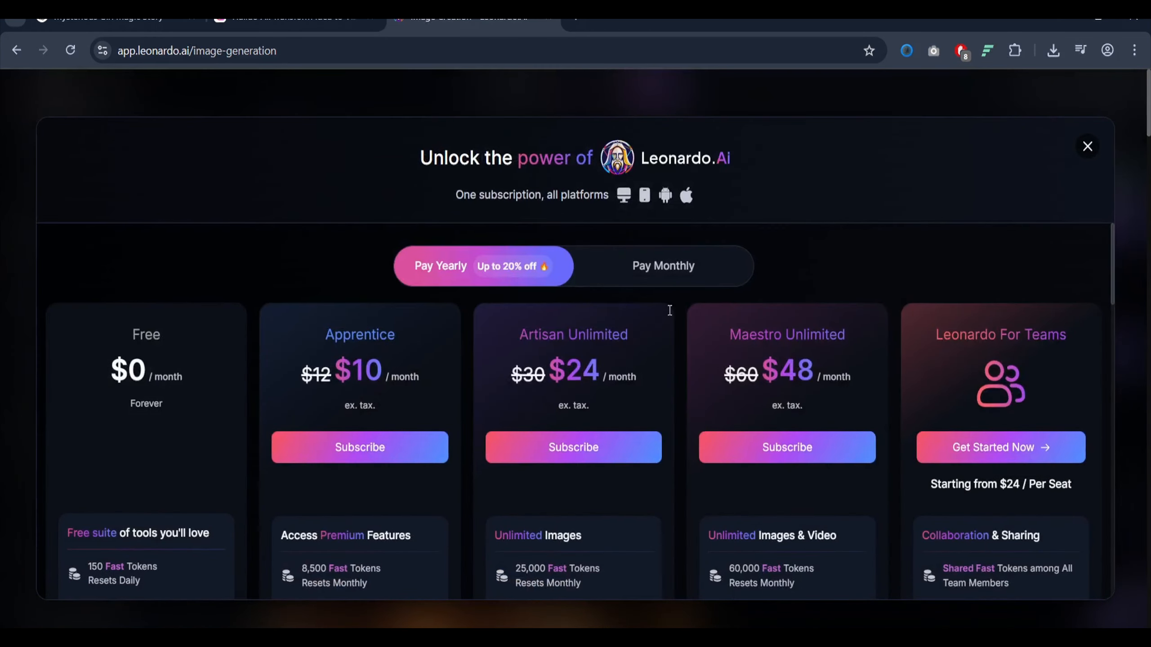
{"action": "left_click", "coordinate": [1087, 147]}
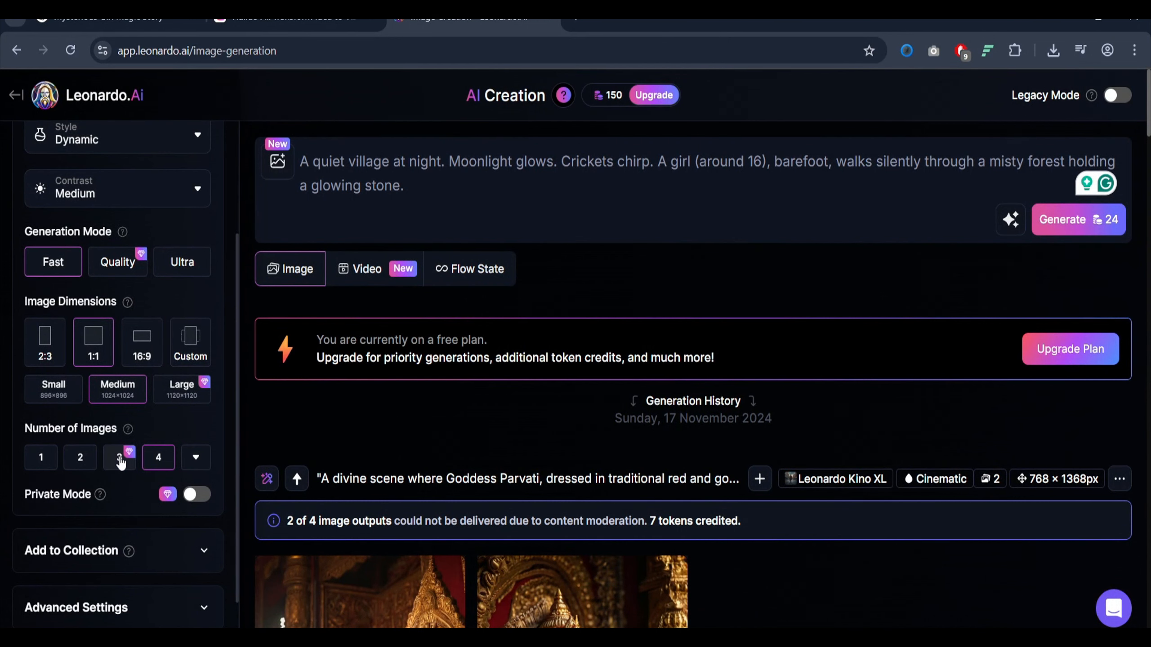
{"action": "left_click", "coordinate": [198, 462]}
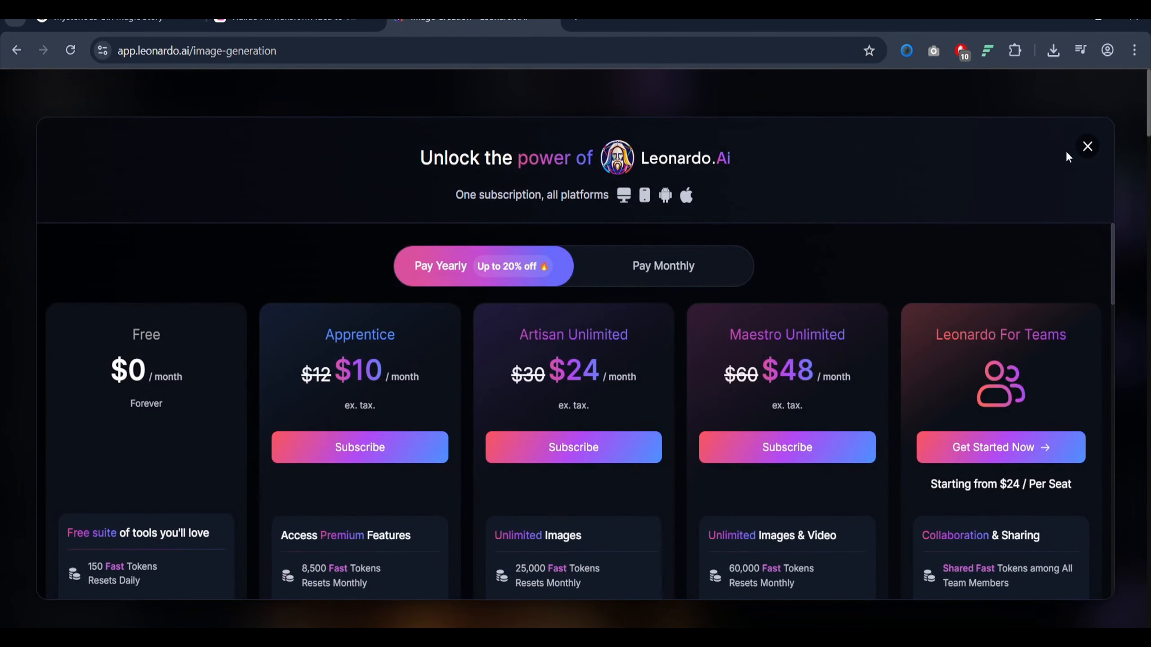
{"action": "left_click", "coordinate": [1087, 146]}
{"action": "scroll", "coordinate": [149, 270], "scroll_direction": "up", "scroll_amount": 3}
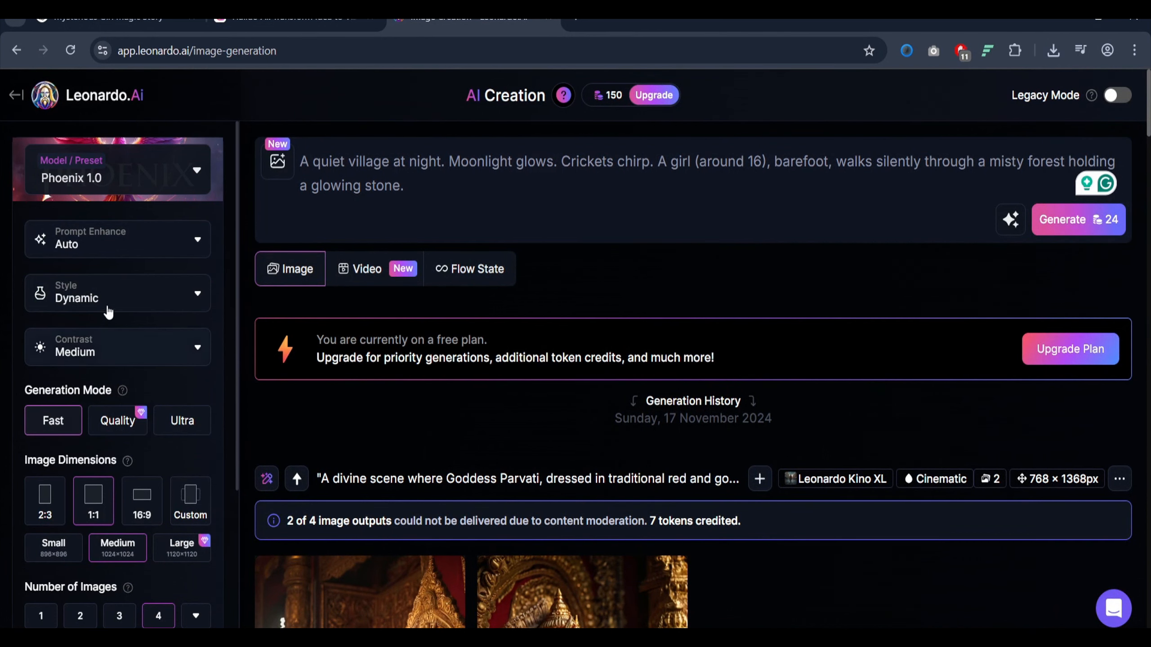
Look through the featured models and presets, the Prompt Enhance options and the Style list, and close the model gallery
{"action": "left_click", "coordinate": [186, 184]}
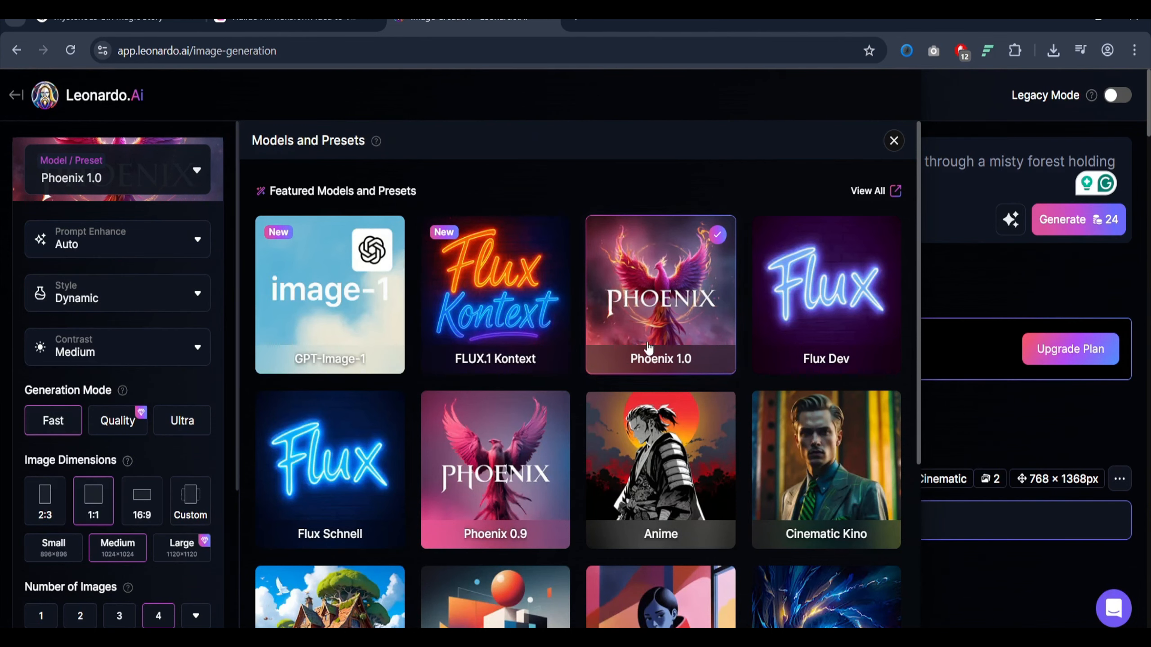
{"action": "scroll", "coordinate": [687, 342], "scroll_direction": "down", "scroll_amount": 3}
{"action": "scroll", "coordinate": [688, 343], "scroll_direction": "down", "scroll_amount": 2}
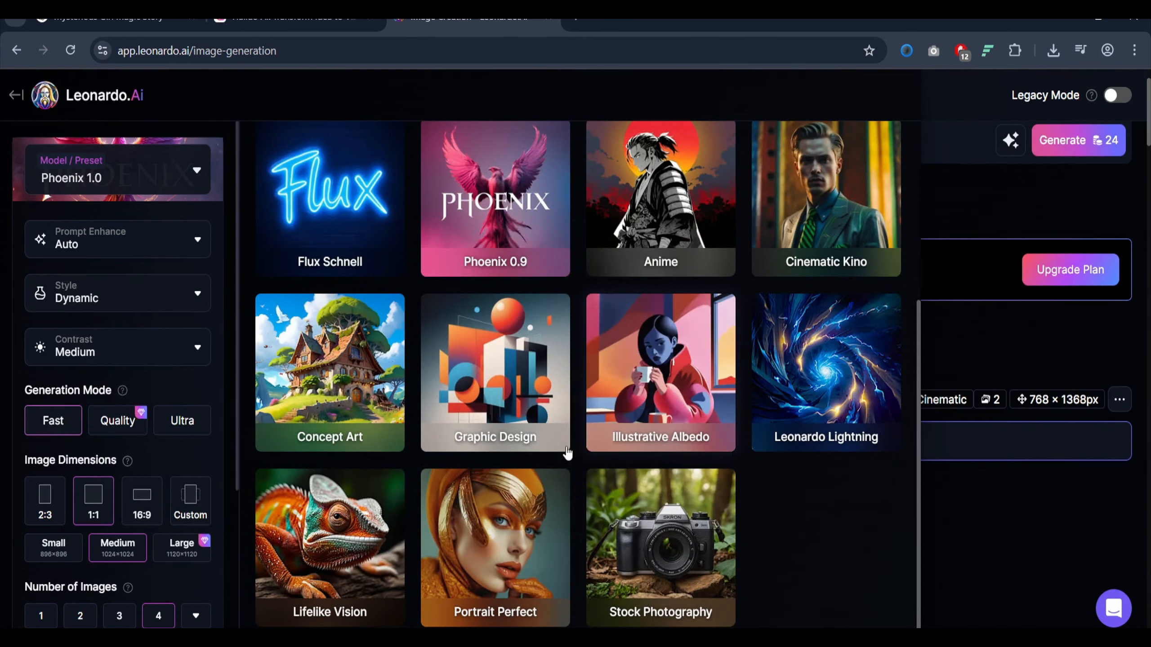
{"action": "scroll", "coordinate": [577, 459], "scroll_direction": "up", "scroll_amount": 5}
{"action": "scroll", "coordinate": [576, 453], "scroll_direction": "up", "scroll_amount": 1}
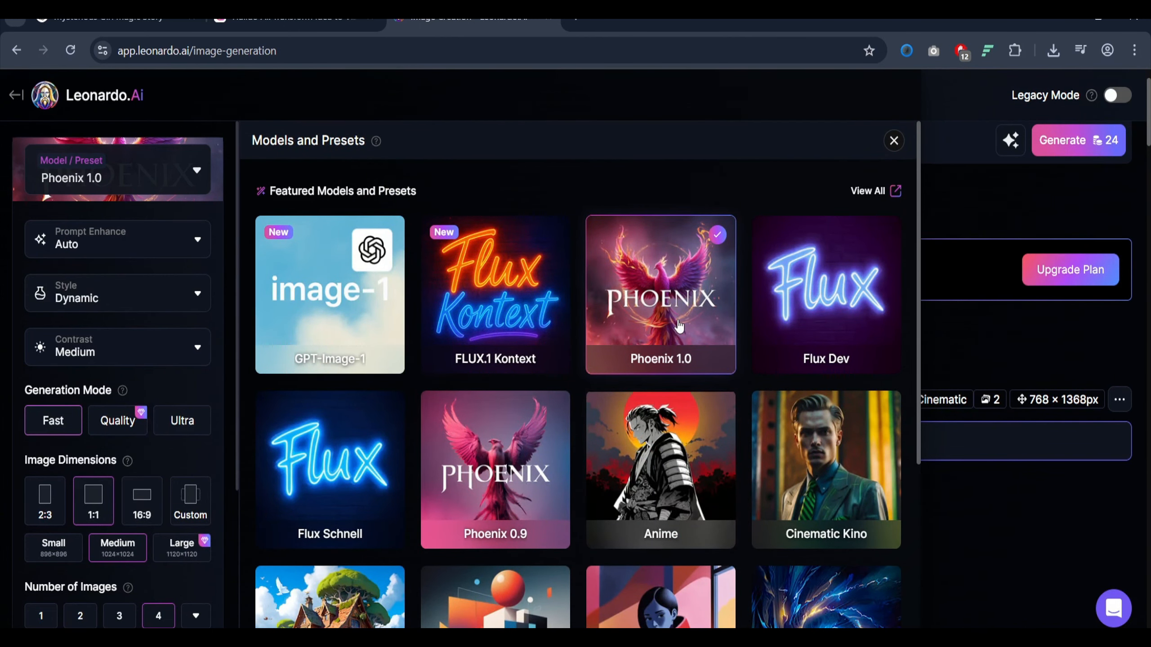
{"action": "left_click", "coordinate": [109, 252]}
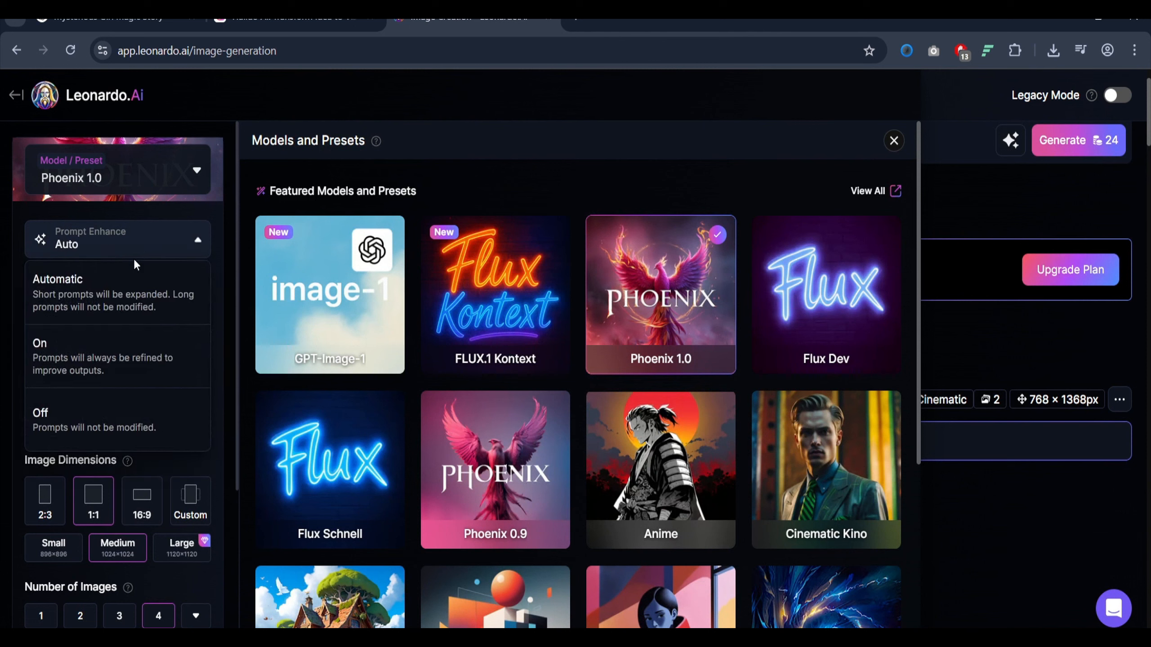
{"action": "left_click", "coordinate": [158, 249]}
{"action": "left_click", "coordinate": [163, 311]}
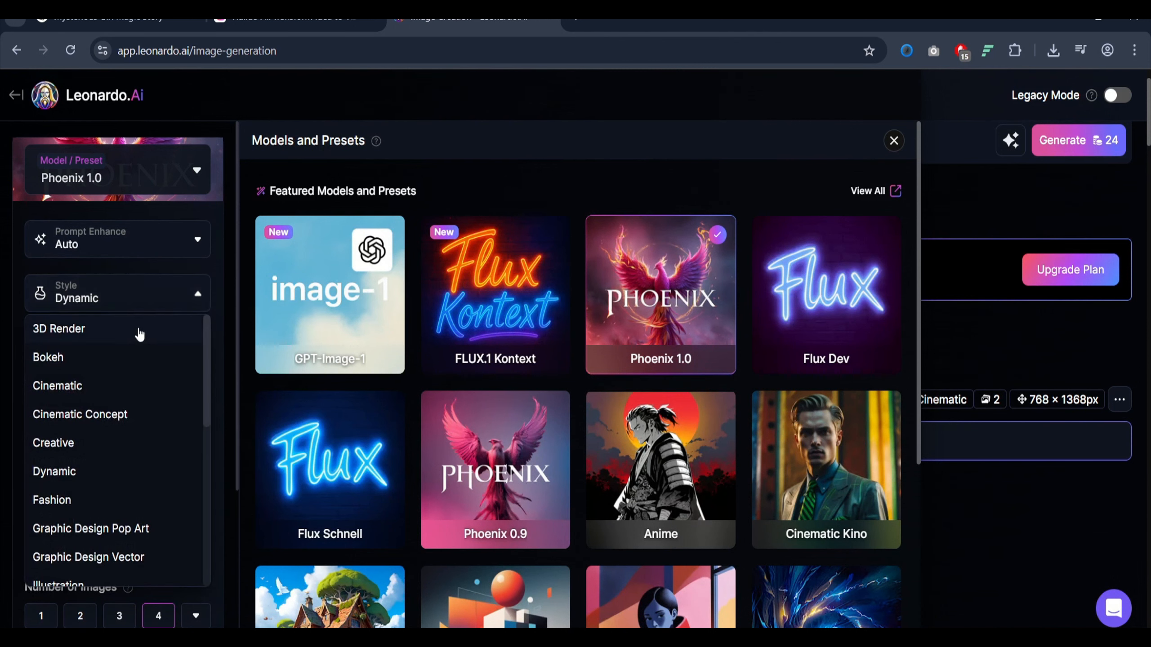
{"action": "left_click", "coordinate": [158, 295]}
{"action": "left_click", "coordinate": [900, 149]}
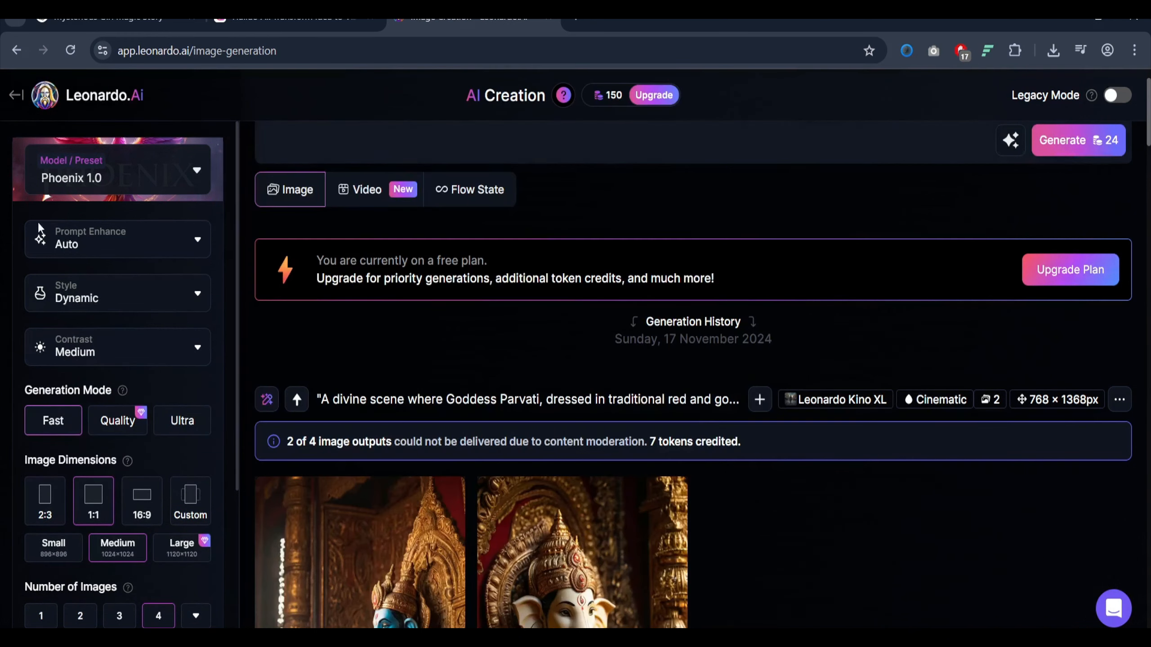
Set the image dimensions to 16:9 and generate the images from the village scene prompt
{"action": "scroll", "coordinate": [109, 376], "scroll_direction": "down", "scroll_amount": 4}
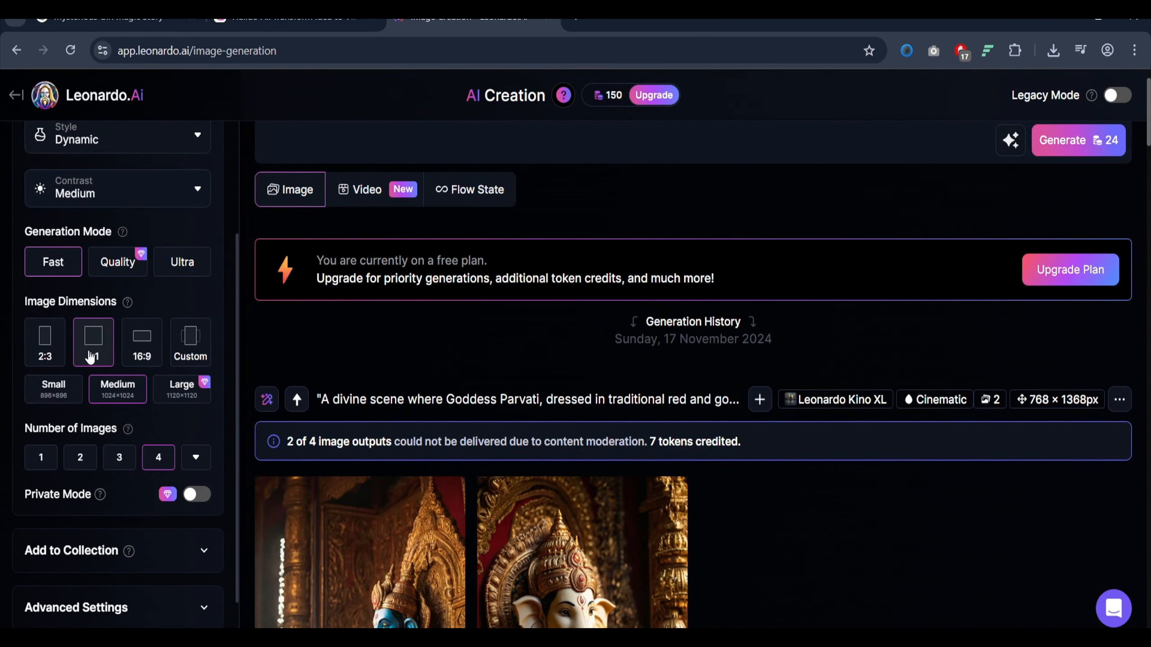
{"action": "left_click", "coordinate": [143, 341]}
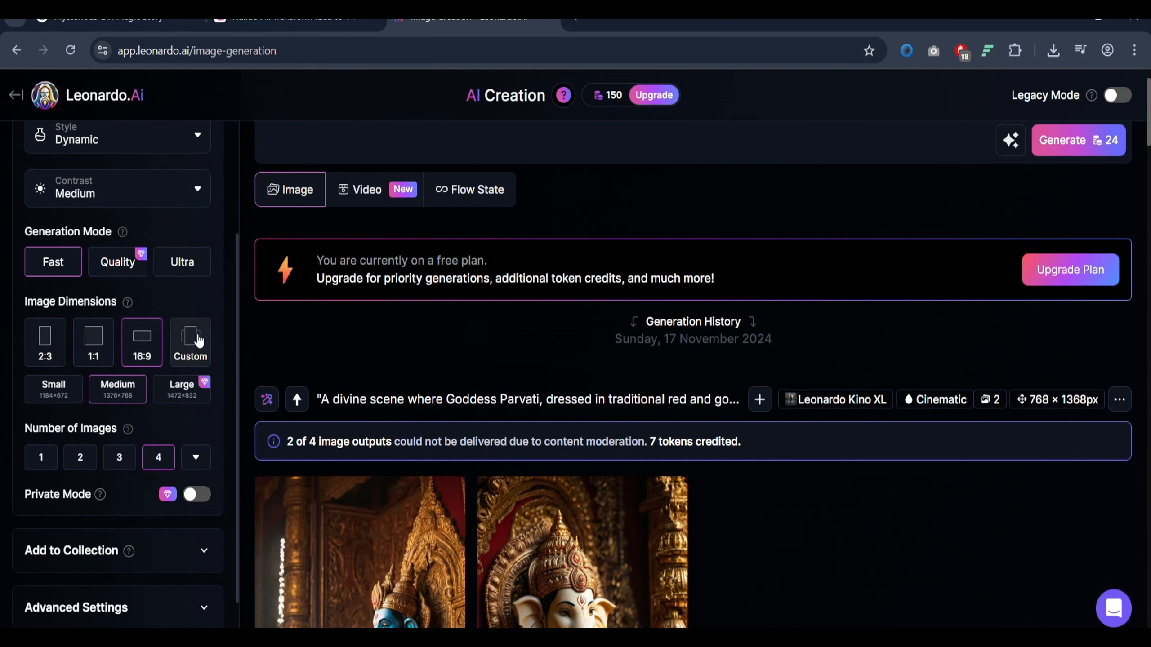
{"action": "key", "text": "ctrl+v"}
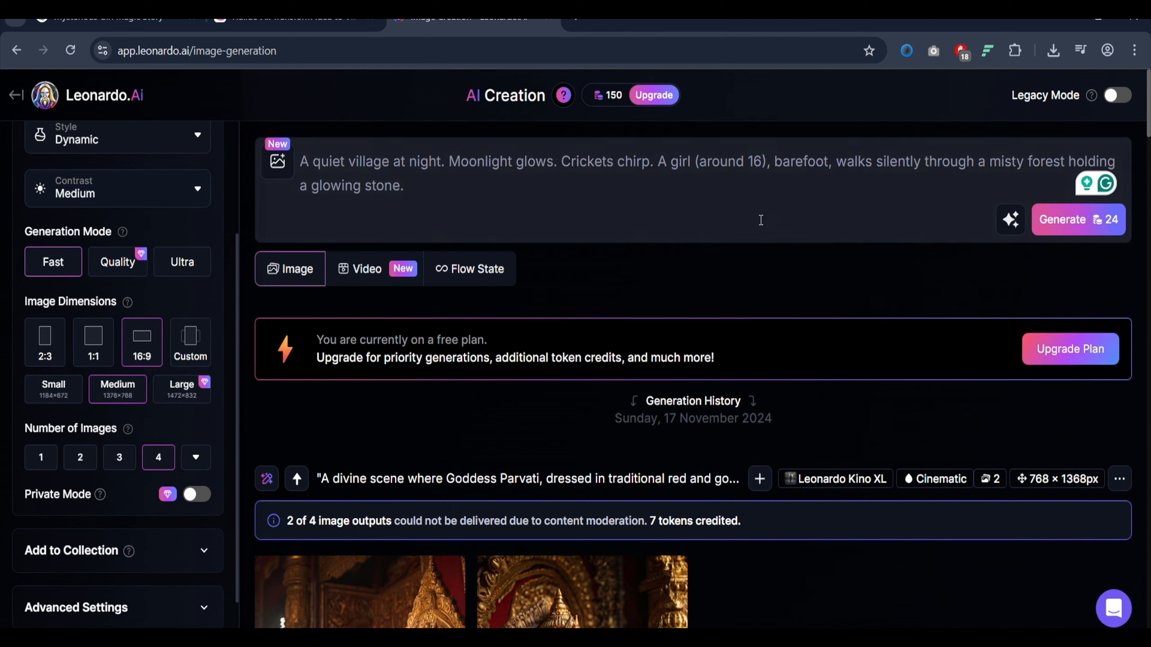
{"action": "left_click", "coordinate": [1062, 219]}
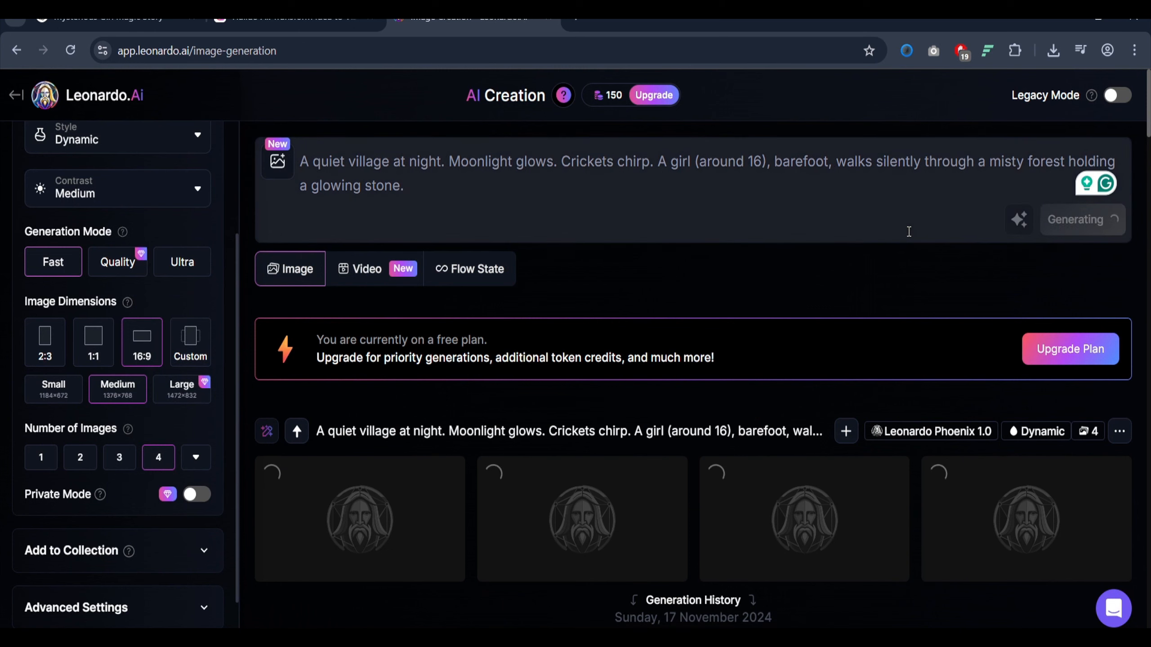
Inspect the third generated image of the girl enlarged, dismiss the image editing notice, view its further editing options, and close the image
{"action": "scroll", "coordinate": [904, 229], "scroll_direction": "down", "scroll_amount": 2}
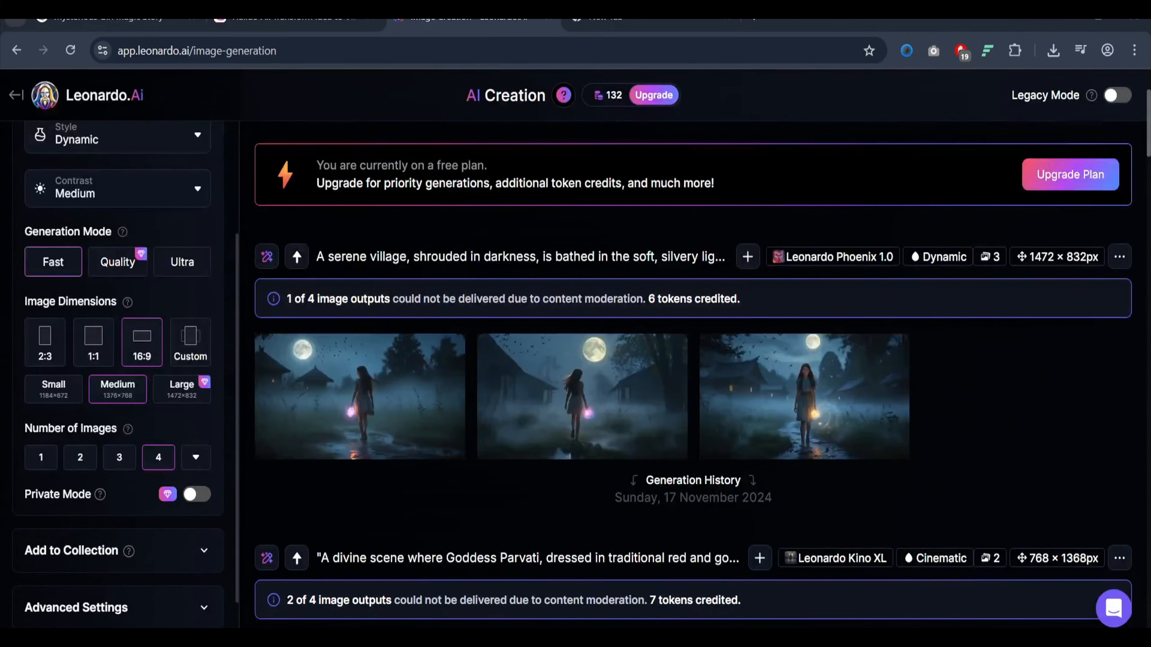
{"action": "mouse_move", "coordinate": [761, 428]}
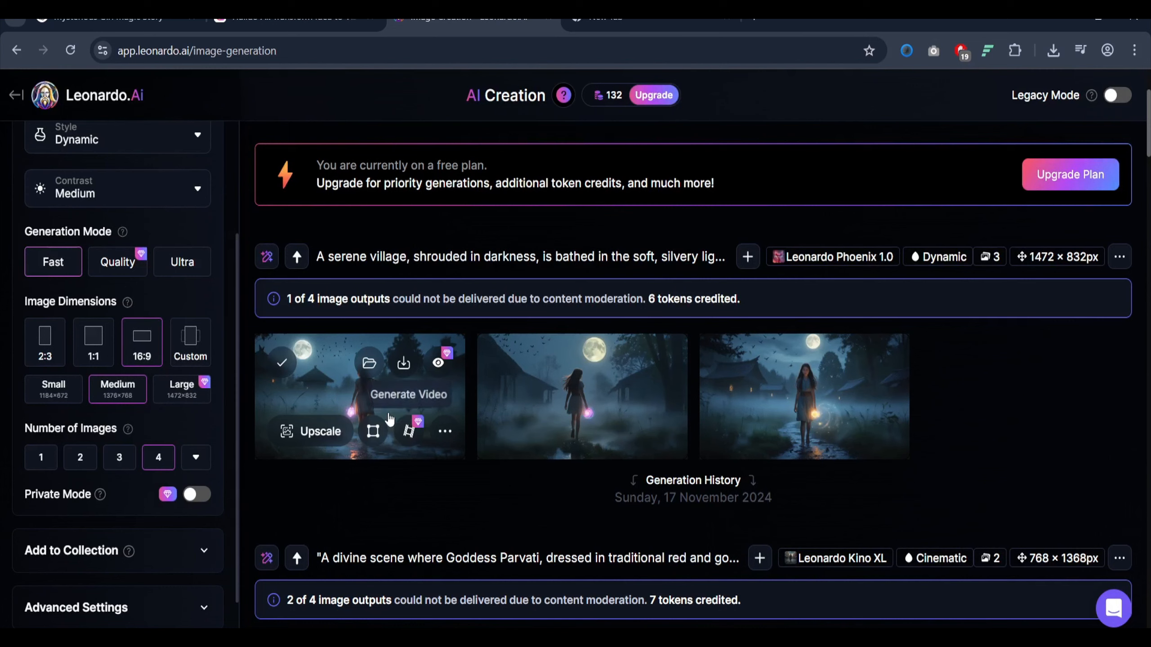
{"action": "left_click", "coordinate": [789, 401]}
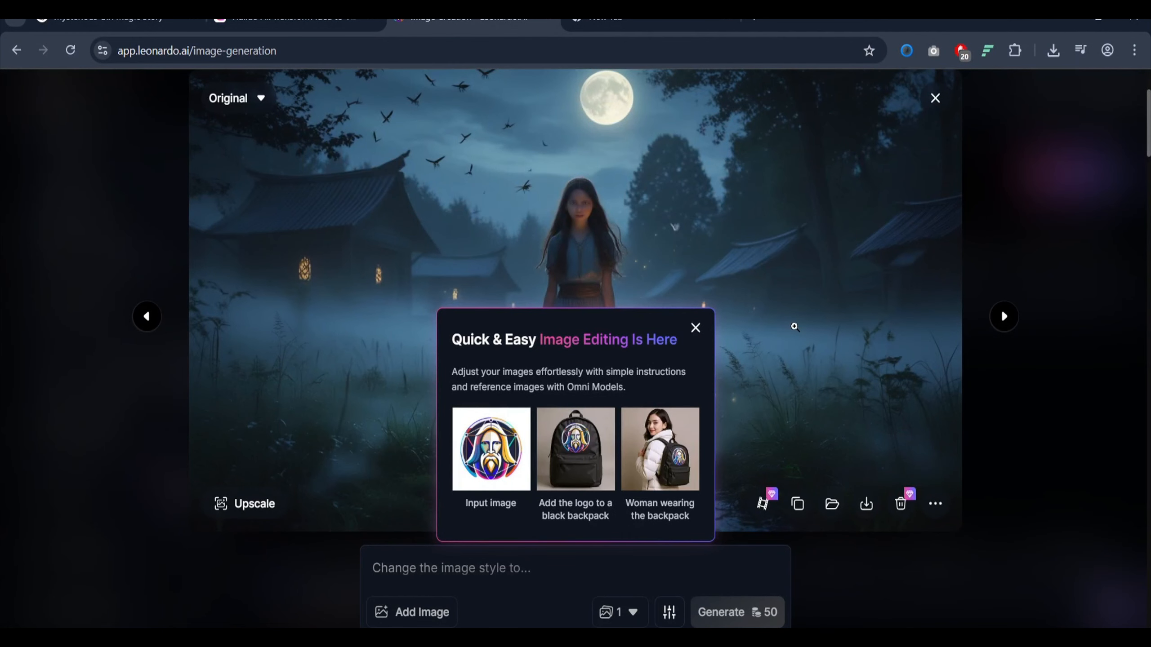
{"action": "left_click", "coordinate": [696, 335]}
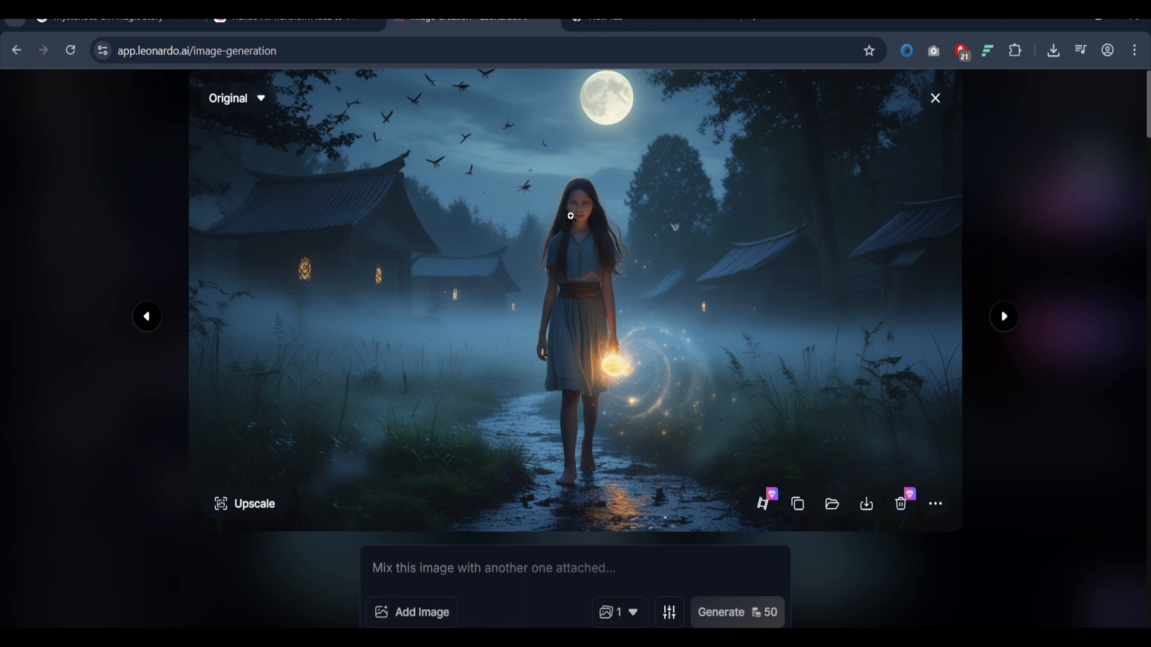
{"action": "left_click", "coordinate": [934, 505]}
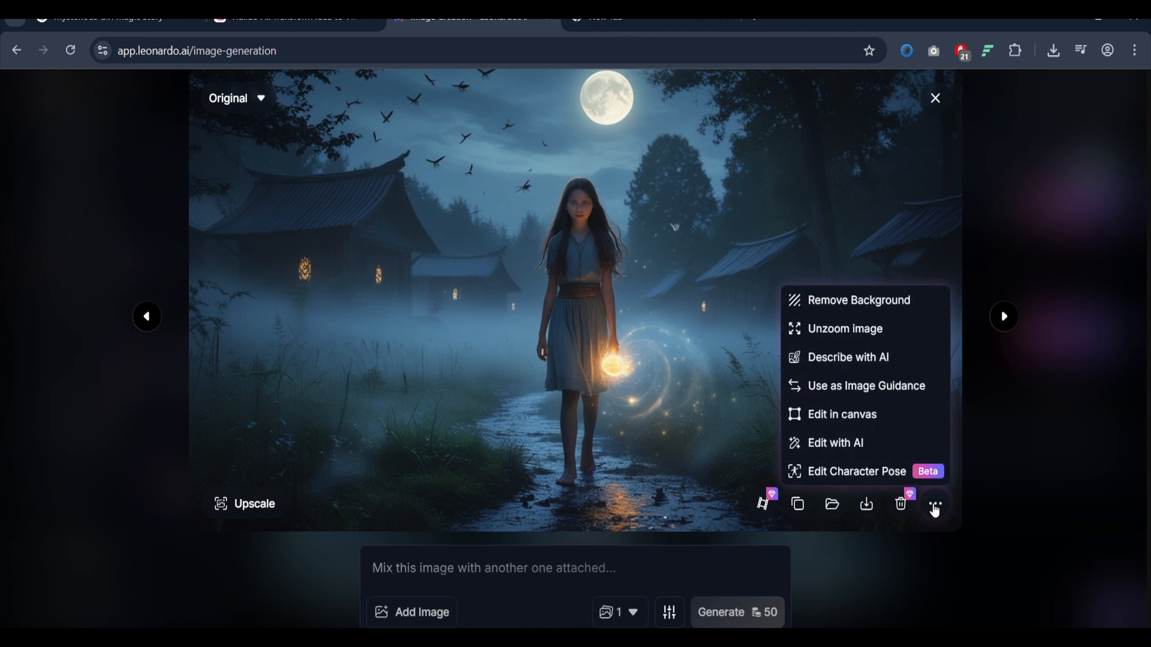
{"action": "left_click", "coordinate": [1003, 405]}
{"action": "left_click", "coordinate": [978, 280]}
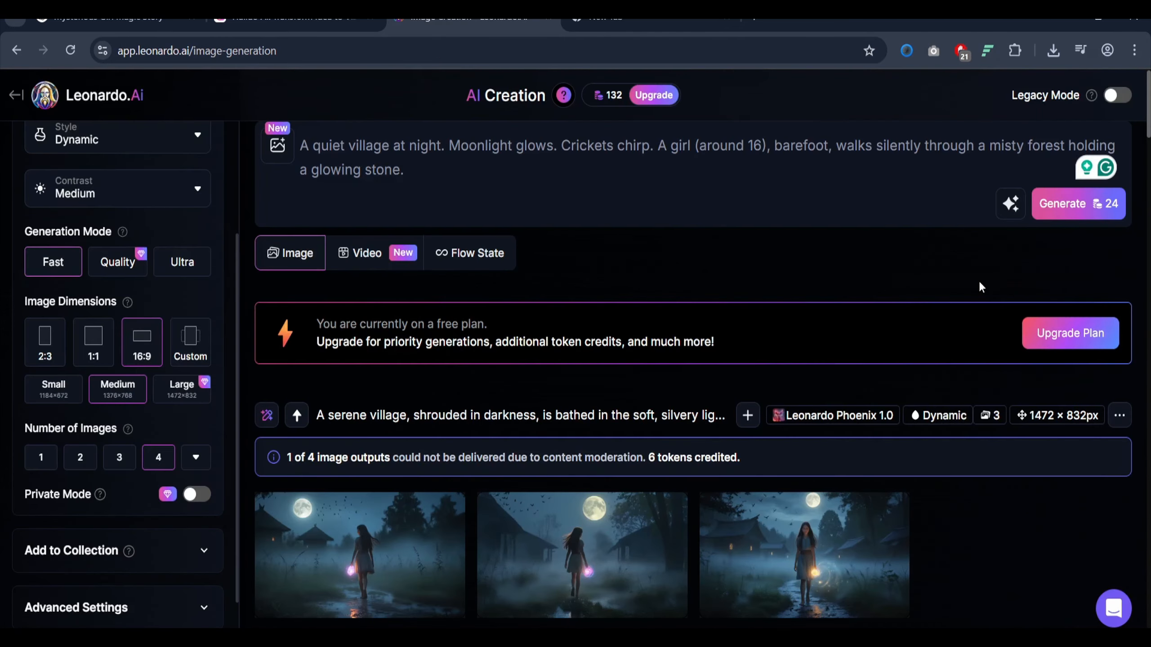
Copy the seed of the generation with the "A serene village, shrouded in darkness" prompt
{"action": "left_click", "coordinate": [1119, 415]}
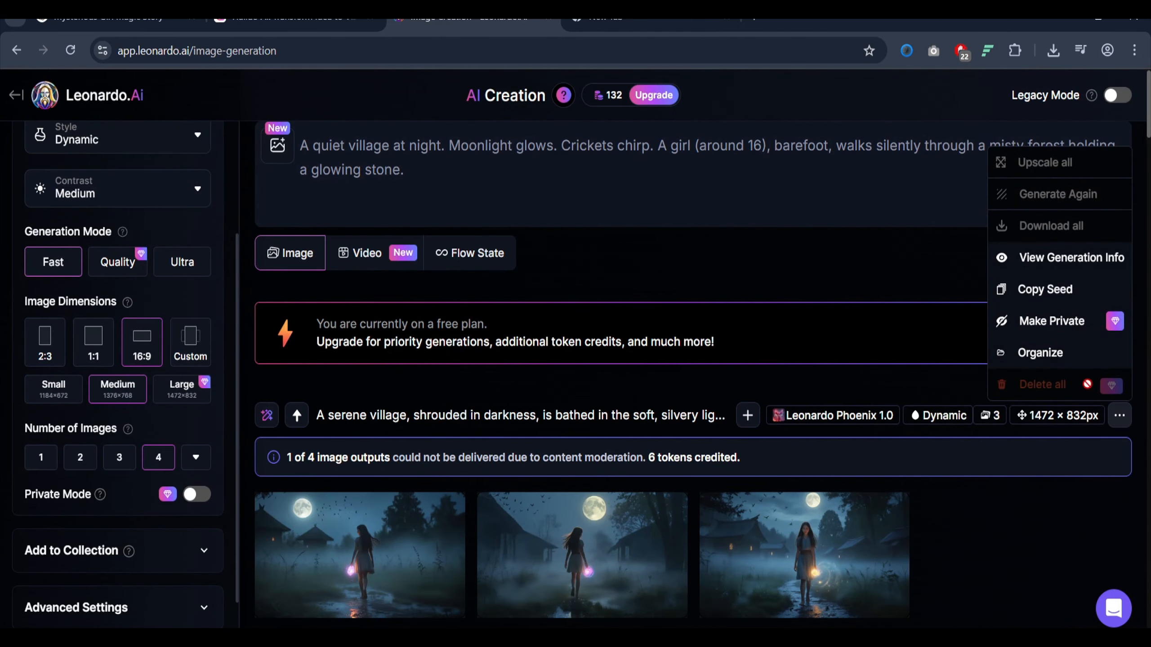
{"action": "left_click", "coordinate": [1050, 292]}
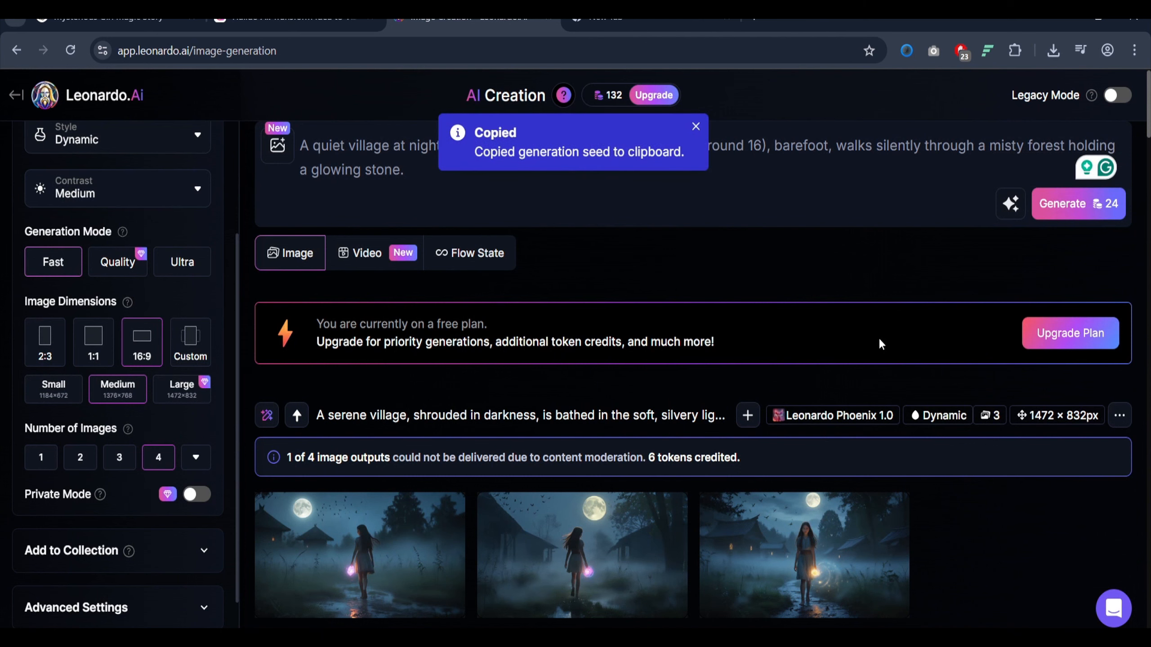
{"action": "scroll", "coordinate": [880, 340], "scroll_direction": "up", "scroll_amount": 1}
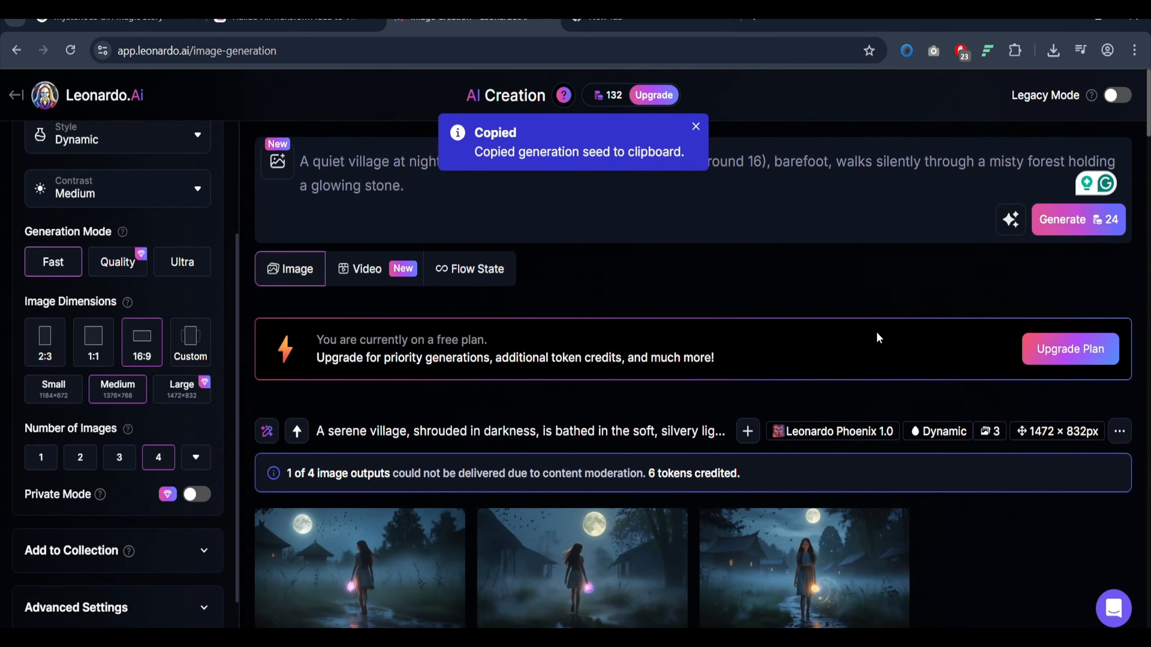
Copy the [0:10 - 0:25] scene description about the ancient tree from the ChatGPT script and return to Leonardo.Ai
{"action": "left_click", "coordinate": [108, 18]}
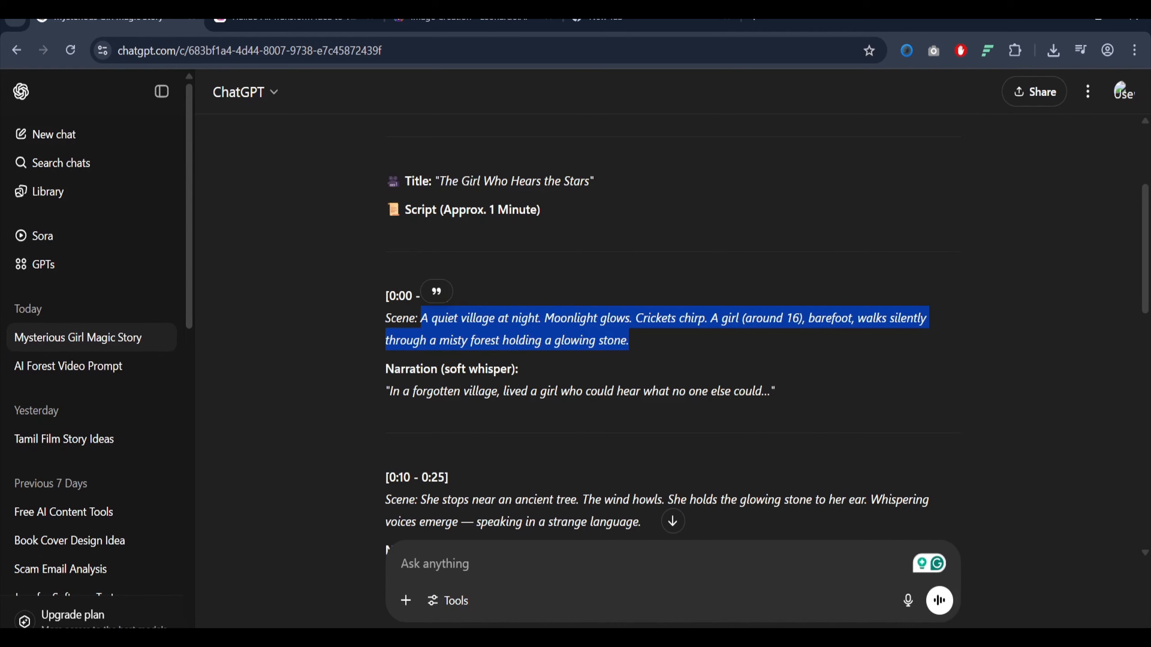
{"action": "scroll", "coordinate": [512, 385], "scroll_direction": "down", "scroll_amount": 2}
{"action": "scroll", "coordinate": [511, 385], "scroll_direction": "down", "scroll_amount": 3}
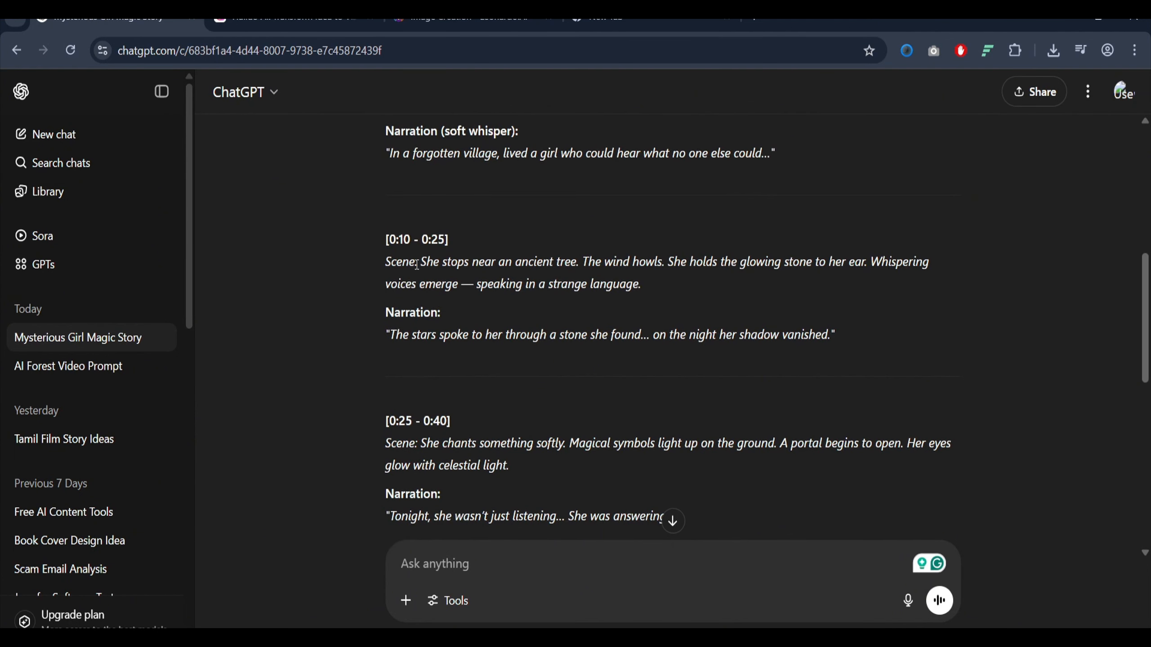
{"action": "left_click_drag", "start_coordinate": [417, 265], "coordinate": [678, 292]}
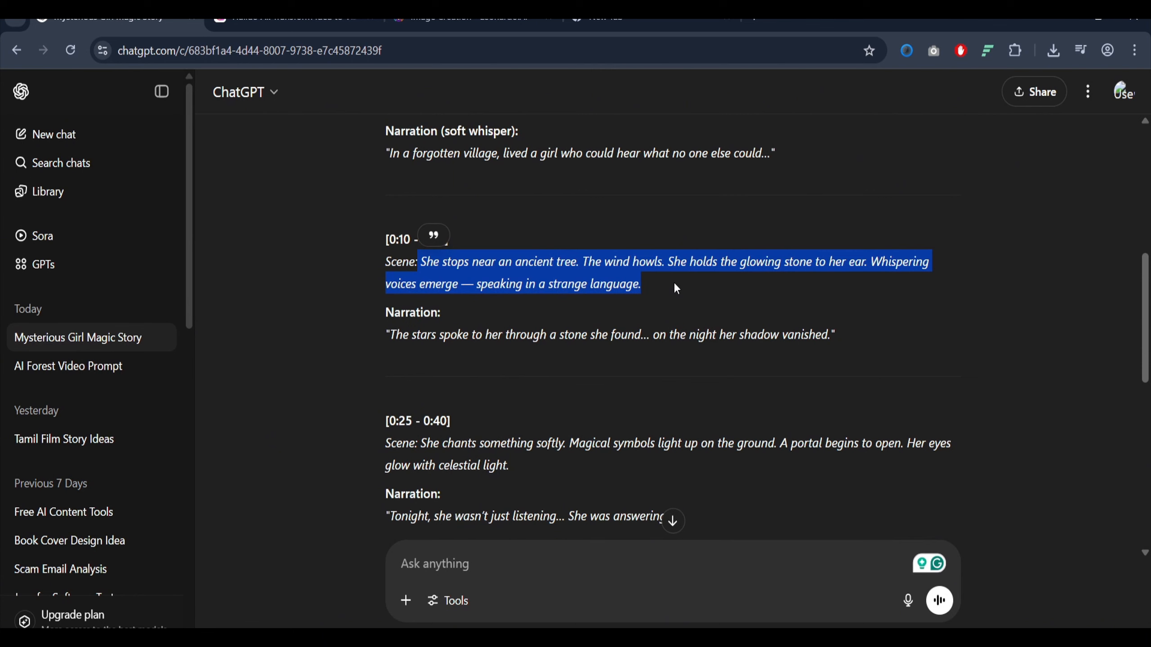
{"action": "left_click", "coordinate": [462, 20]}
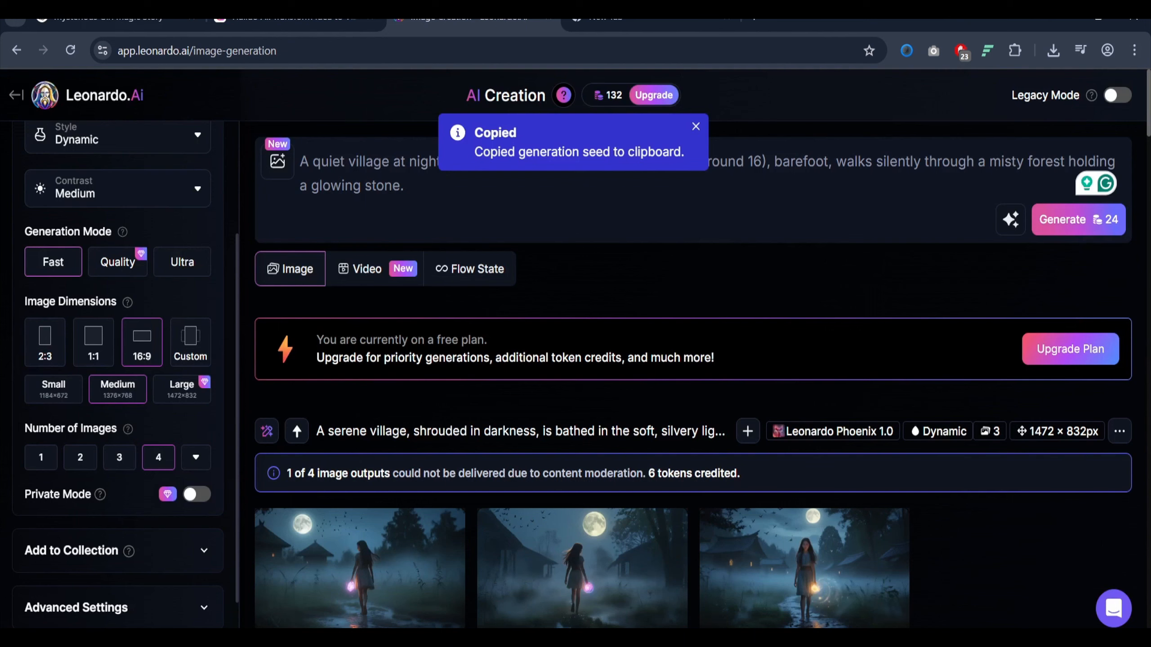
Replace the image prompt with the copied scene description of the girl stopping near an ancient tree
{"action": "left_click", "coordinate": [509, 194]}
{"action": "key", "text": "ctrl+a"}
{"action": "key", "text": "ctrl+v"}
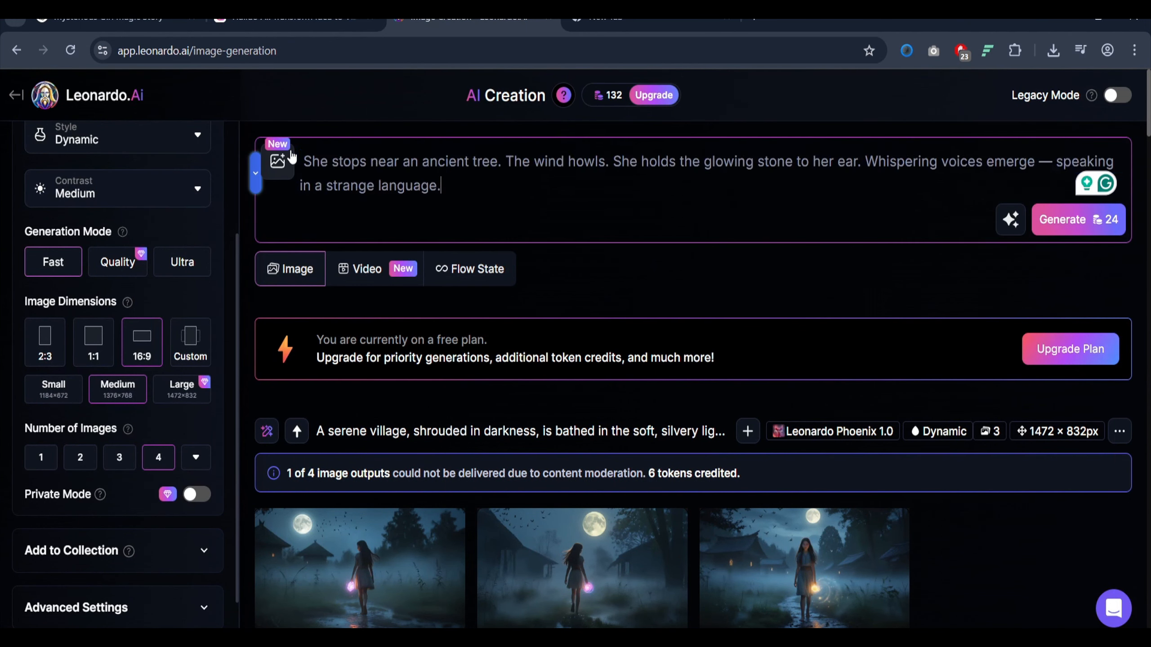
Expand the advanced generation settings and turn on Use Fixed Seed
{"action": "scroll", "coordinate": [181, 409], "scroll_direction": "down", "scroll_amount": 1}
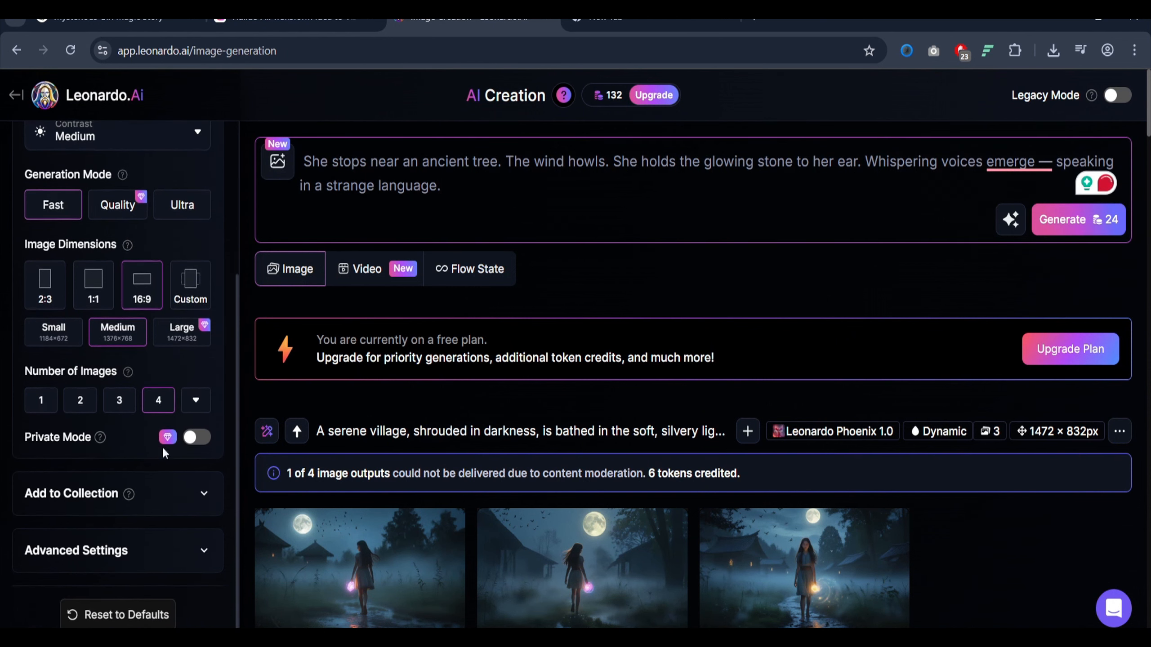
{"action": "left_click", "coordinate": [167, 549]}
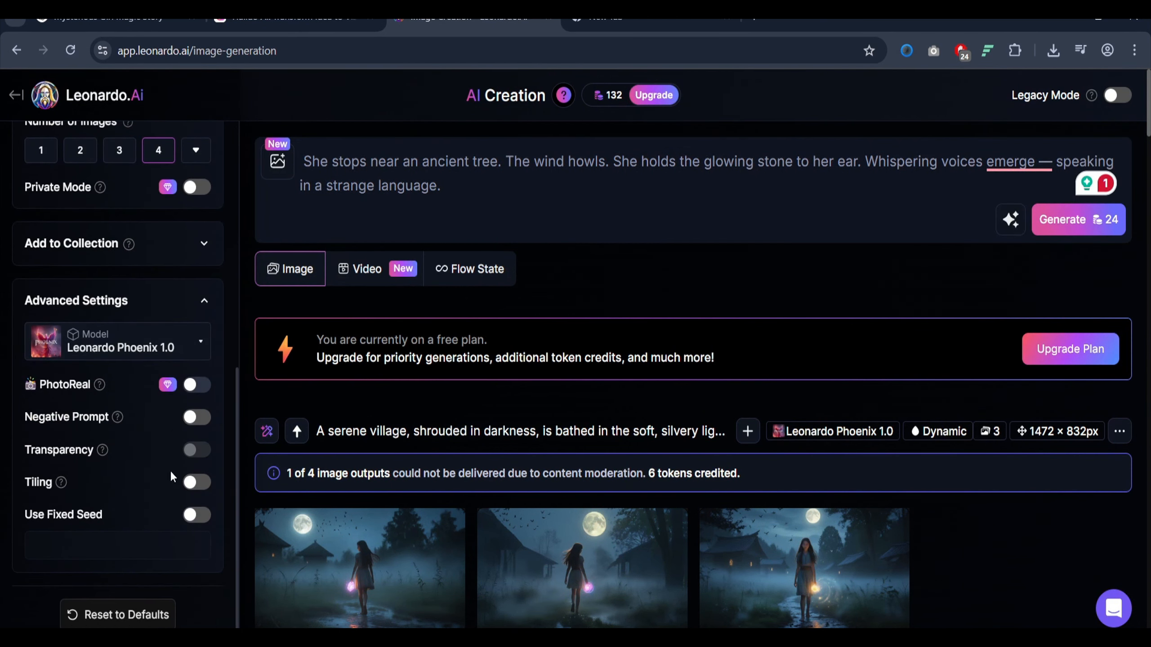
{"action": "left_click", "coordinate": [199, 515]}
{"action": "left_click", "coordinate": [103, 537]}
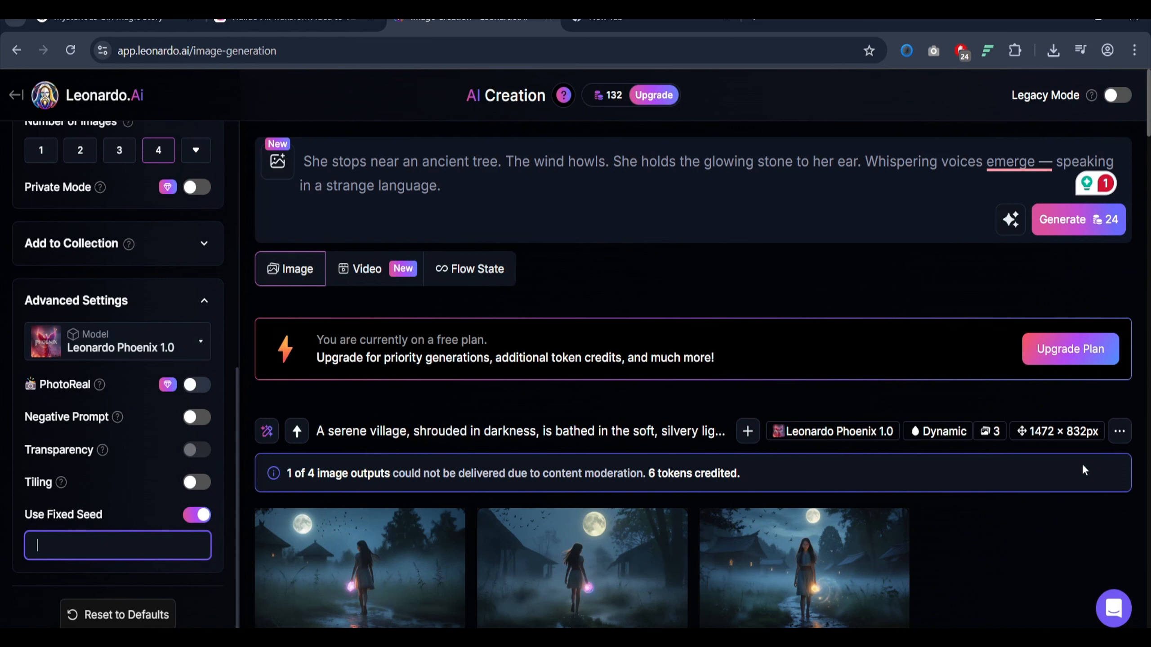
{"action": "left_click", "coordinate": [1119, 431]}
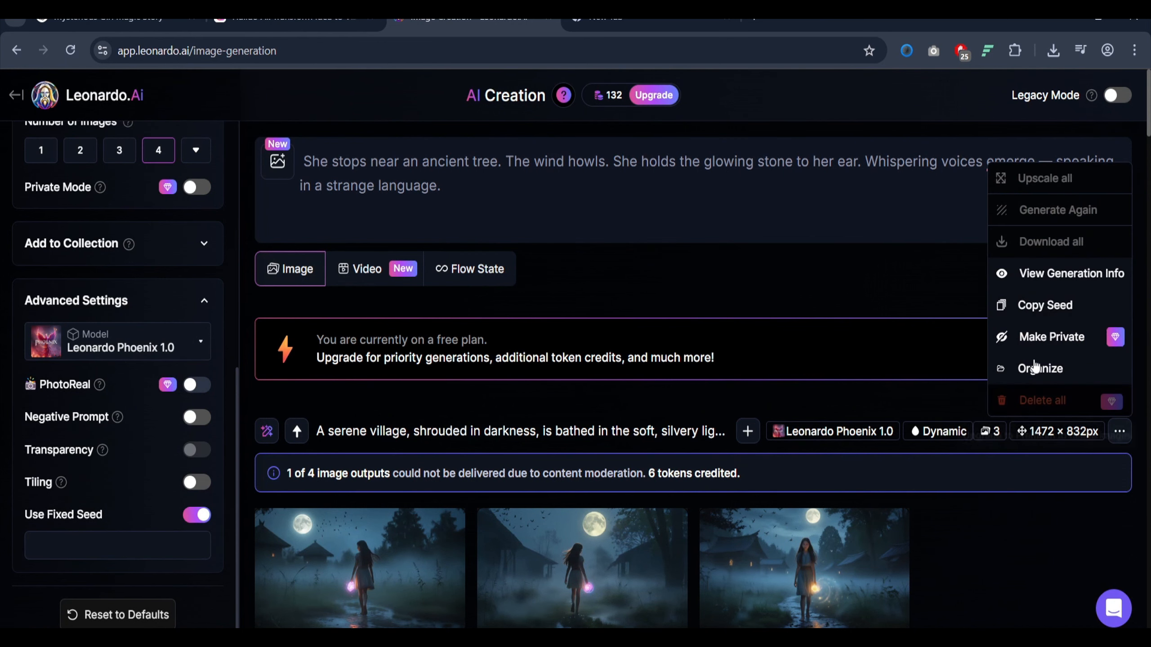
{"action": "left_click", "coordinate": [1045, 306]}
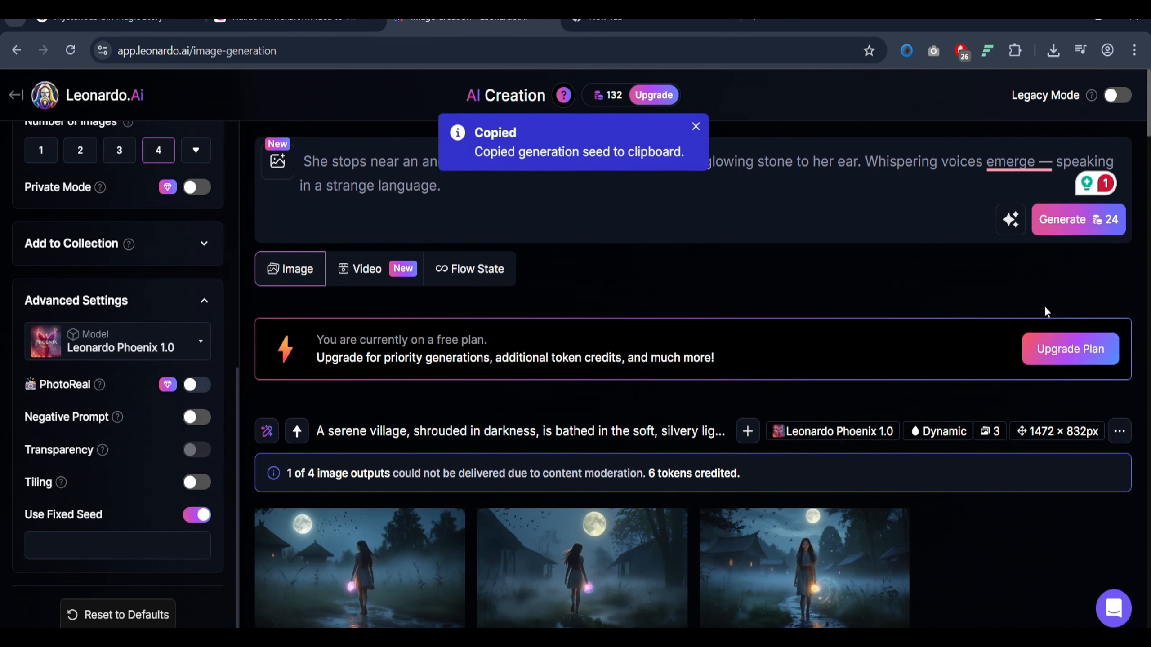
{"action": "left_click", "coordinate": [143, 550]}
{"action": "key", "text": "ctrl+v"}
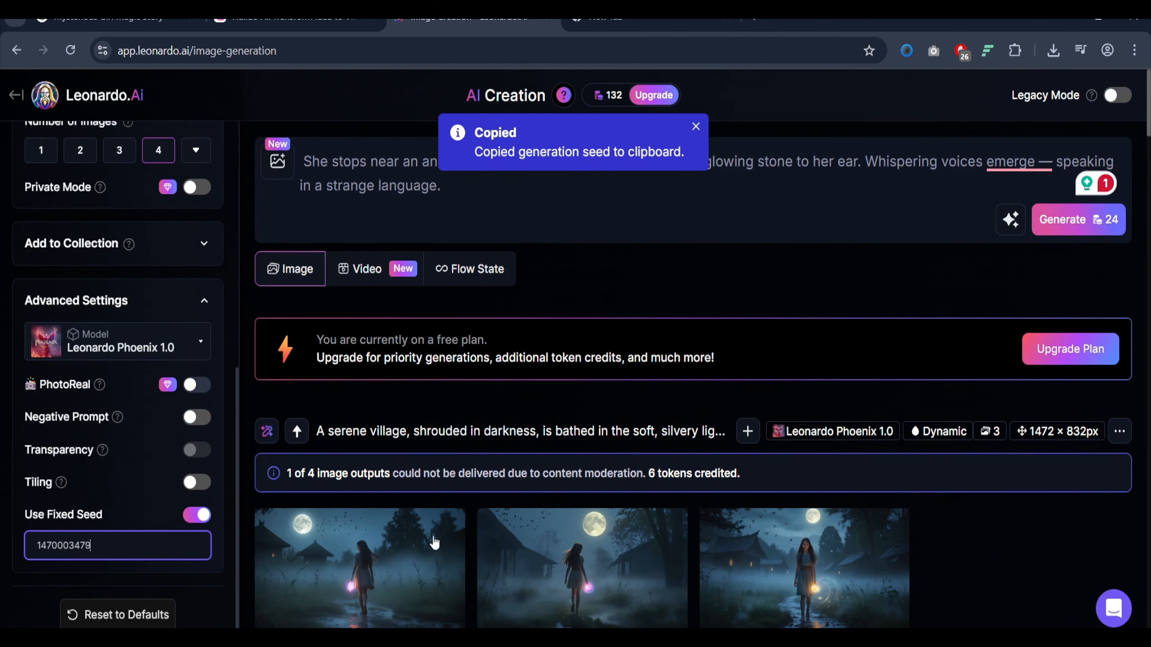
{"action": "scroll", "coordinate": [138, 272], "scroll_direction": "up", "scroll_amount": 10}
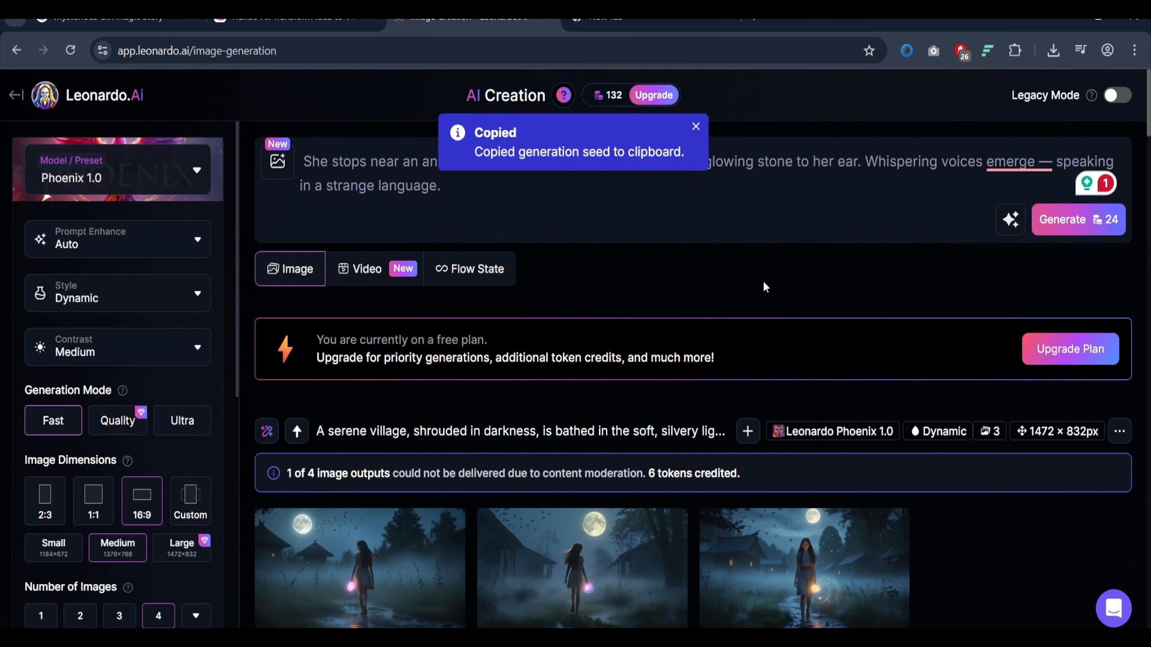
{"action": "left_click", "coordinate": [1069, 220]}
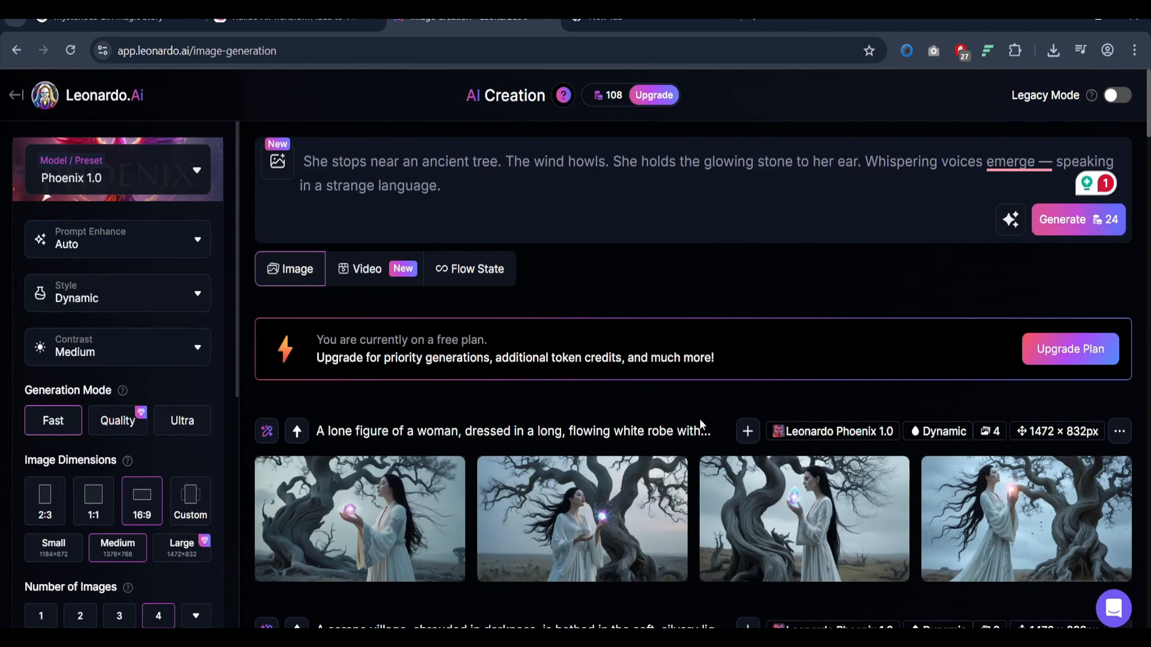
Compare the new ancient tree images with the village images, enlarging the third village image and the second tree image
{"action": "scroll", "coordinate": [698, 419], "scroll_direction": "down", "scroll_amount": 5}
{"action": "mouse_move", "coordinate": [632, 526]}
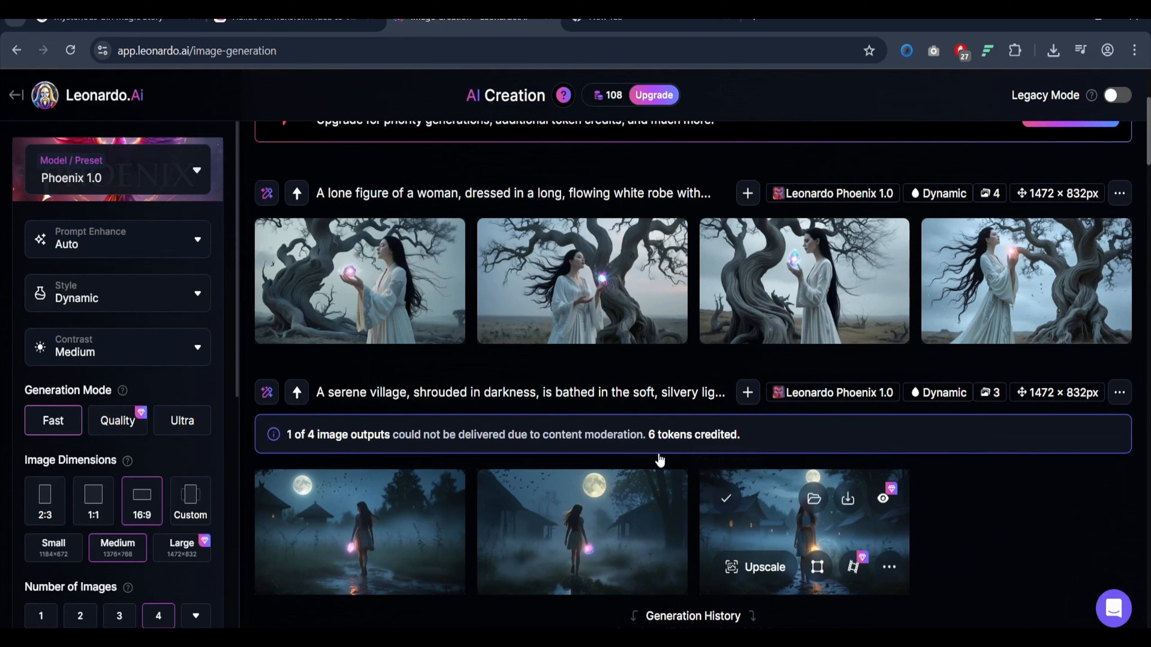
{"action": "mouse_move", "coordinate": [549, 326]}
{"action": "mouse_move", "coordinate": [415, 516]}
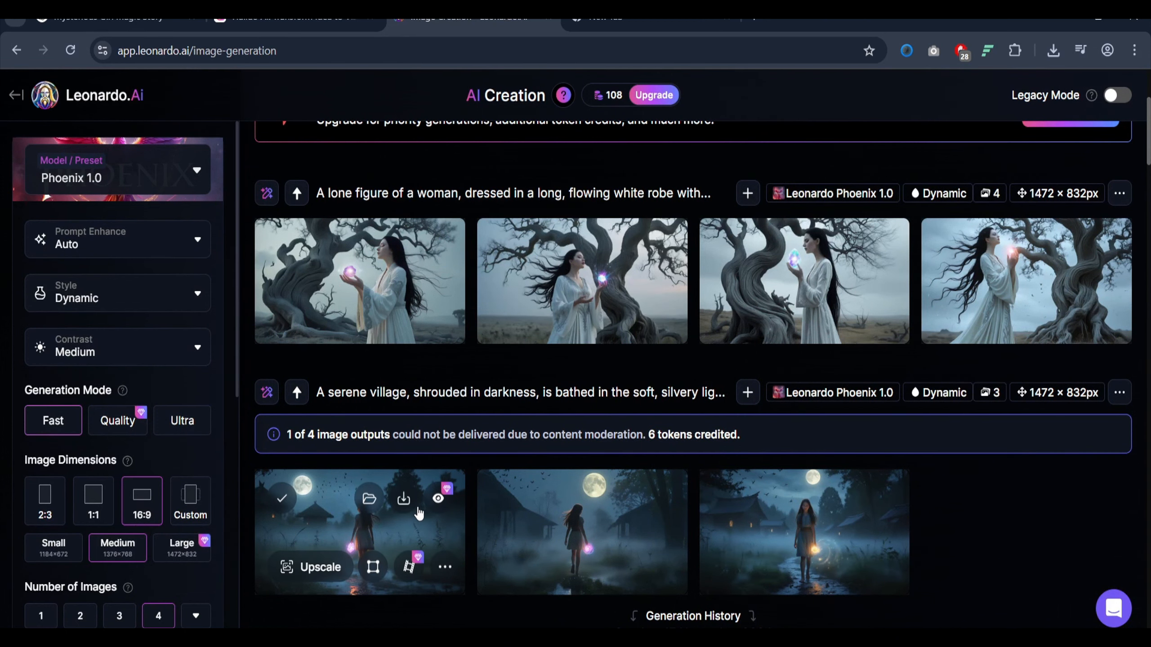
{"action": "left_click", "coordinate": [753, 520]}
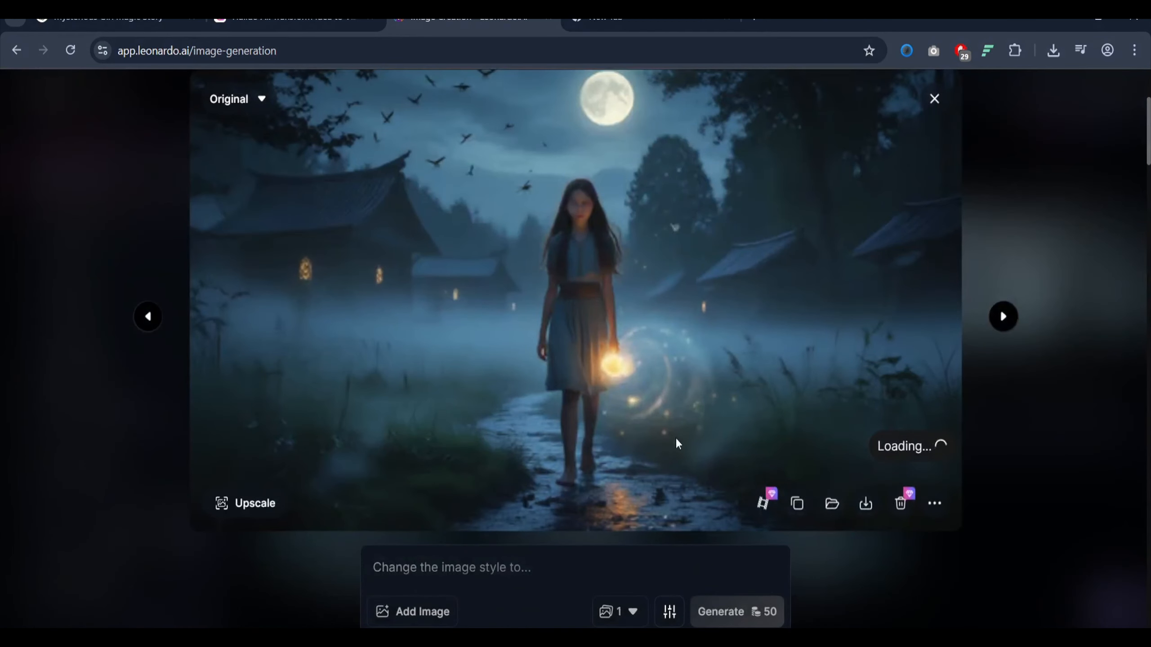
{"action": "left_click", "coordinate": [598, 194]}
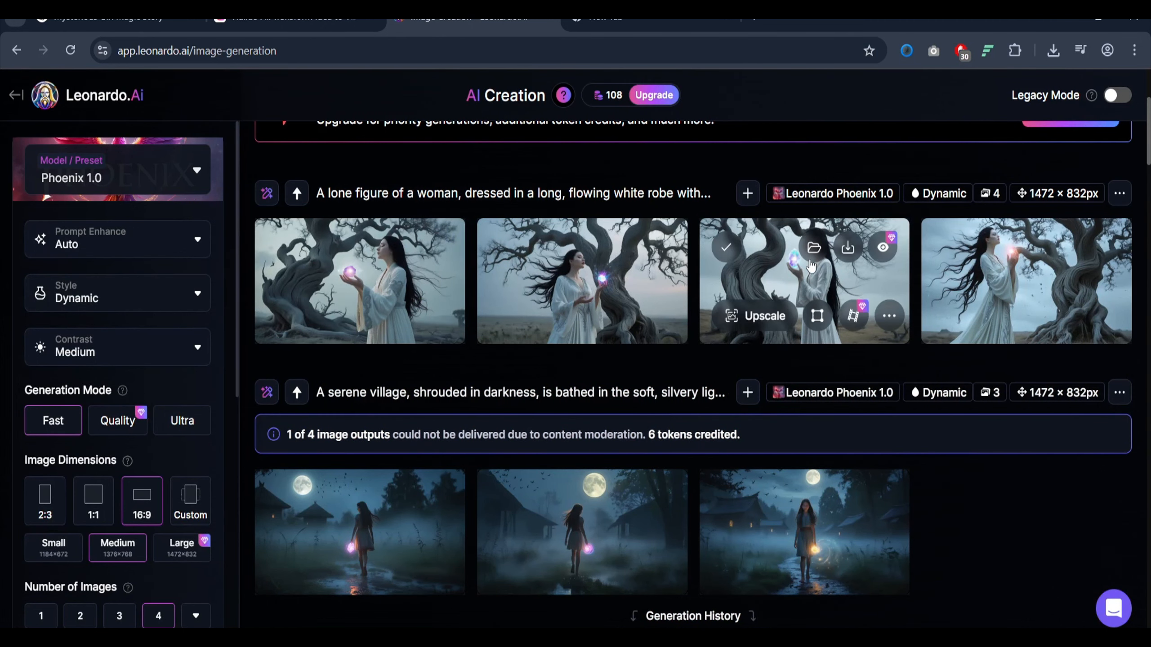
{"action": "left_click", "coordinate": [627, 274]}
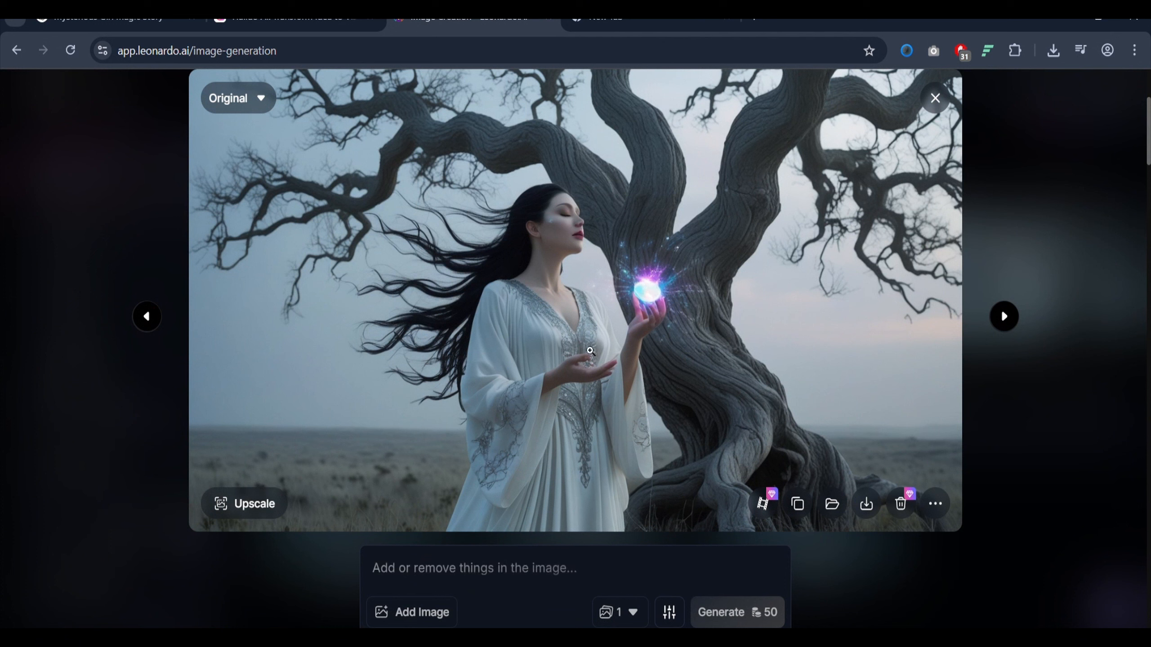
{"action": "left_click", "coordinate": [1037, 199]}
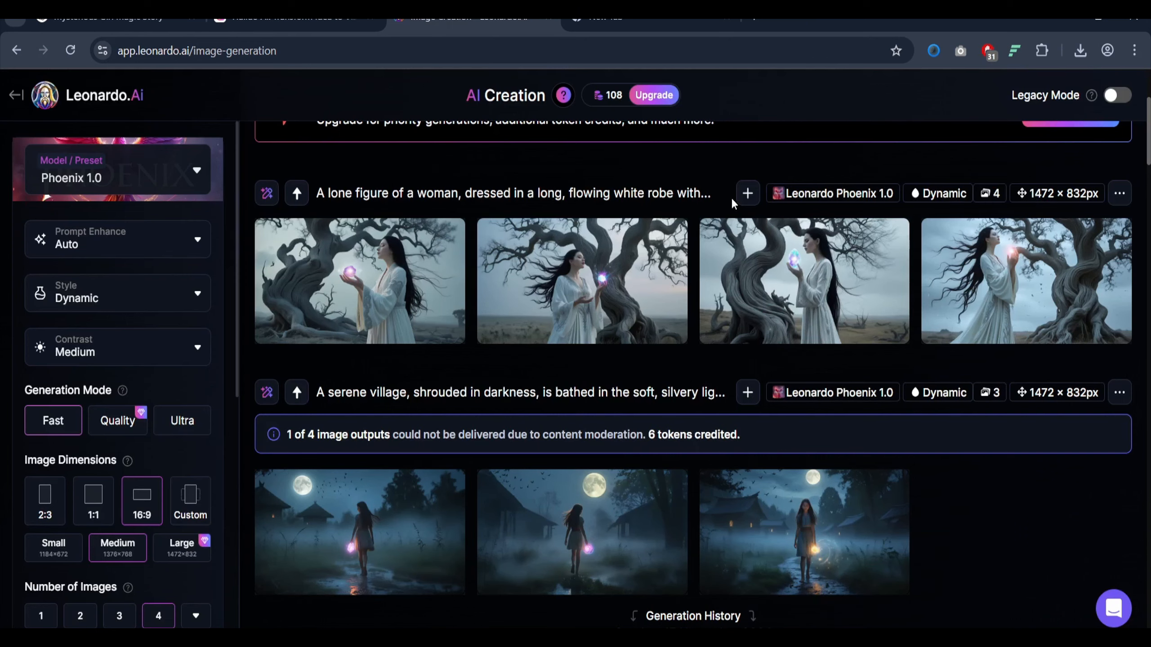
Switch to the ChatGPT script and select the [0:25 - 0:40] scene description about the magical symbols and the portal
{"action": "left_click", "coordinate": [109, 19]}
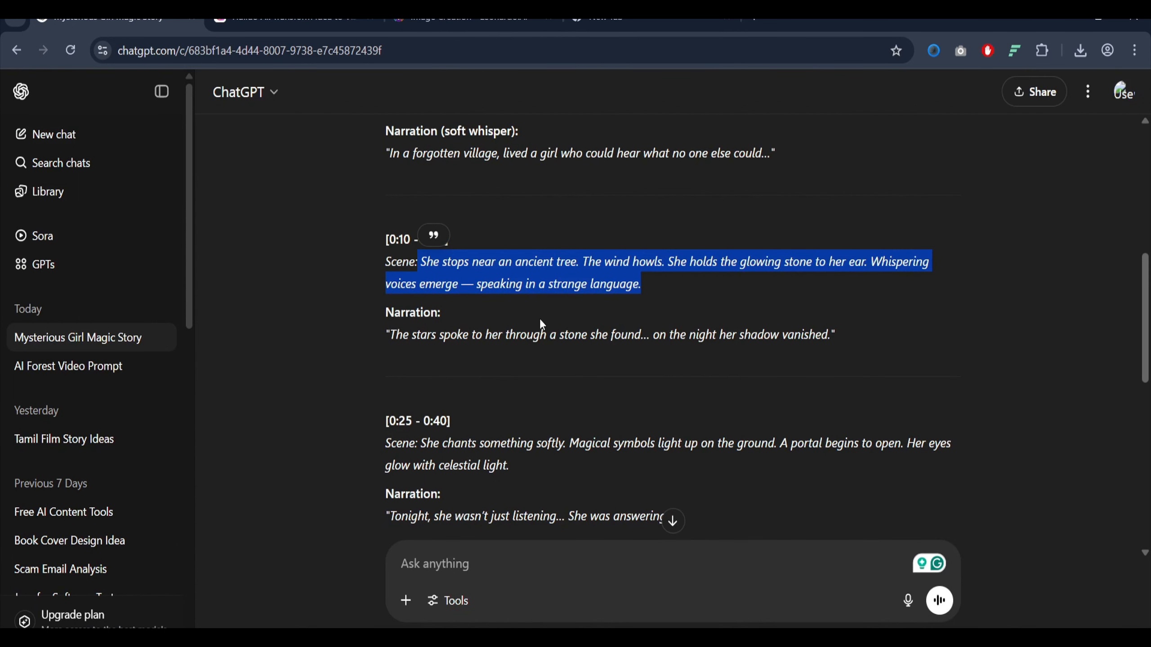
{"action": "left_click", "coordinate": [552, 274]}
{"action": "scroll", "coordinate": [552, 274], "scroll_direction": "up", "scroll_amount": 3}
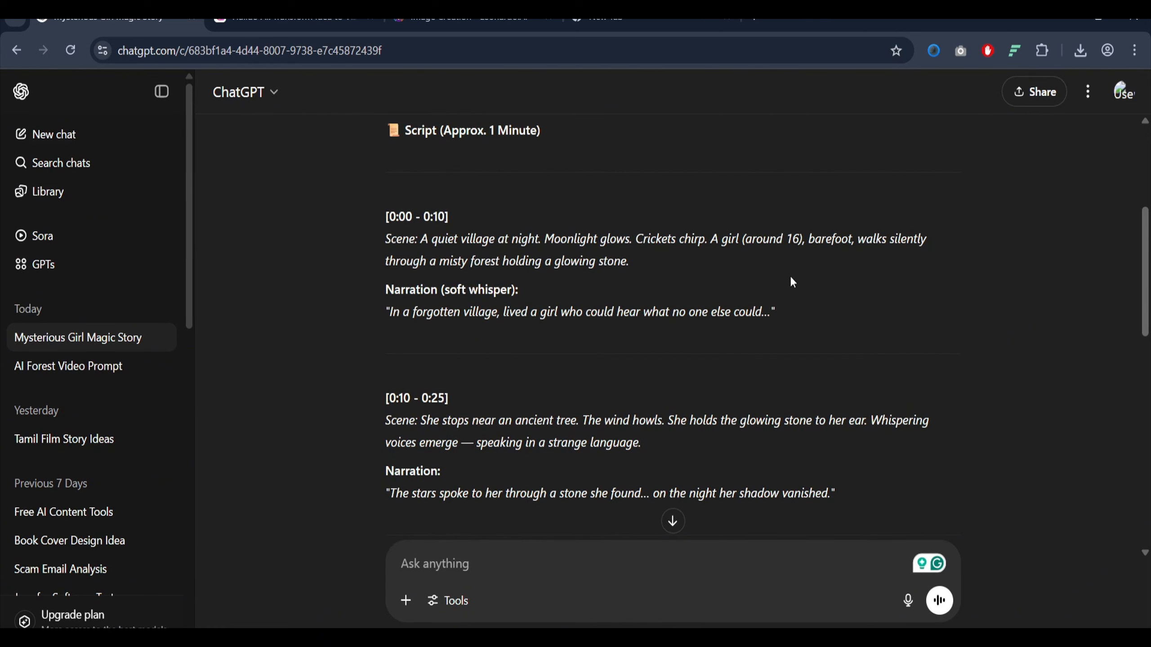
{"action": "scroll", "coordinate": [639, 274], "scroll_direction": "down", "scroll_amount": 6}
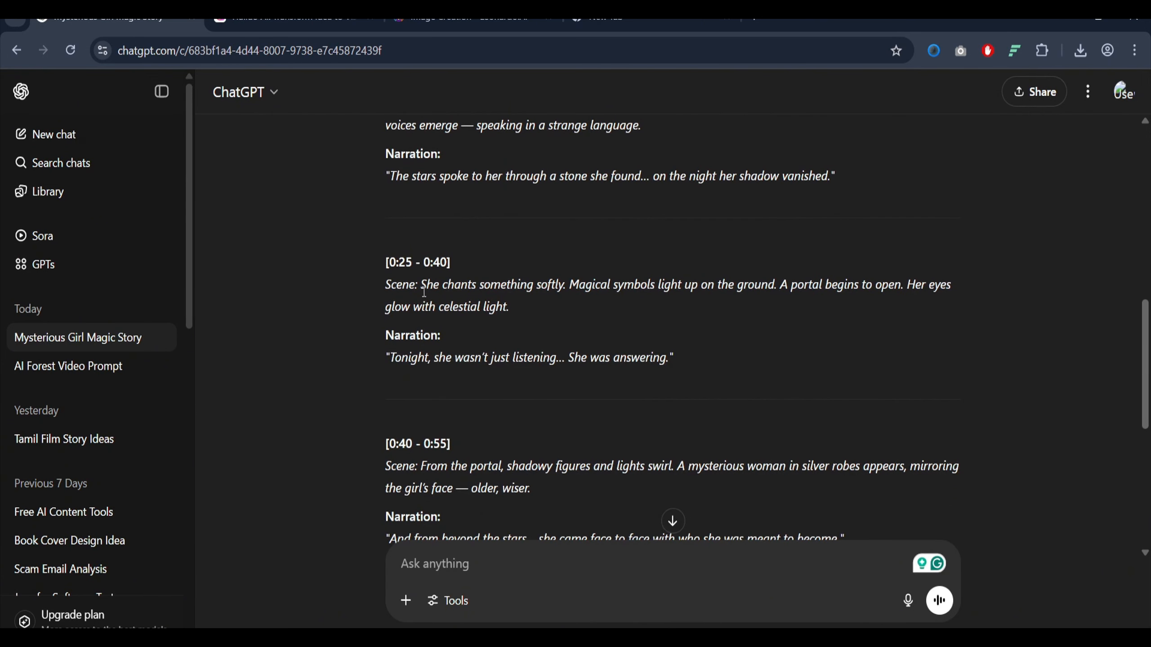
{"action": "left_click_drag", "start_coordinate": [422, 284], "coordinate": [519, 305]}
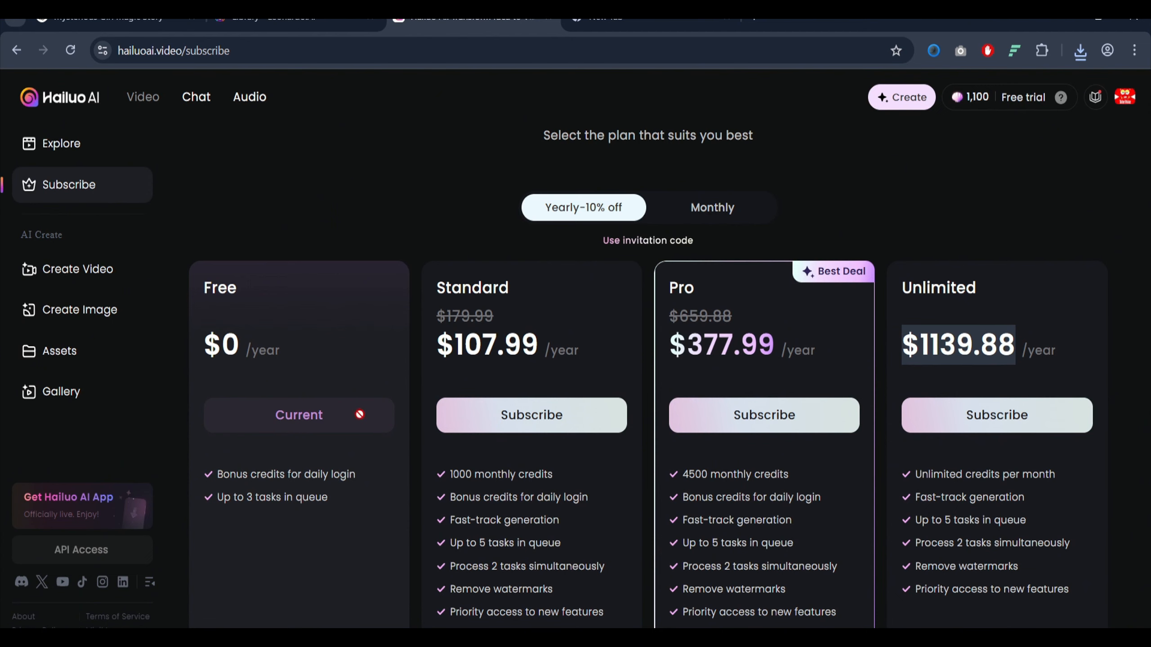
Review the Hailuo AI credit details and the itemized bills, filtered to consumed credits
{"action": "mouse_move", "coordinate": [971, 101]}
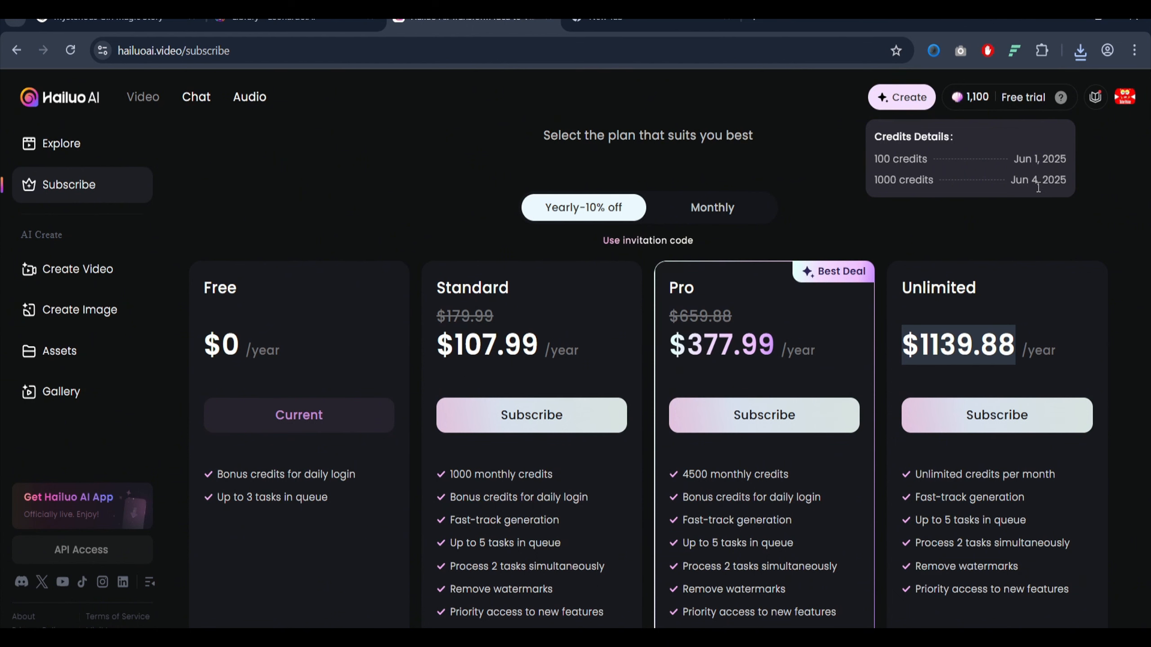
{"action": "left_click", "coordinate": [975, 97]}
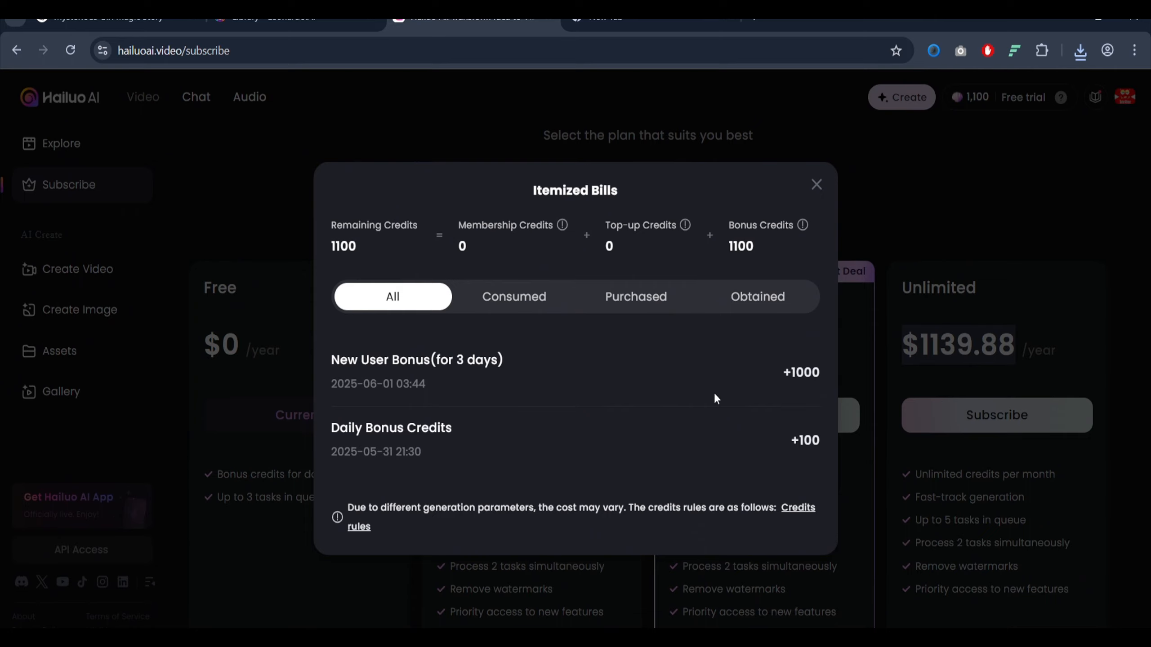
{"action": "left_click", "coordinate": [513, 297]}
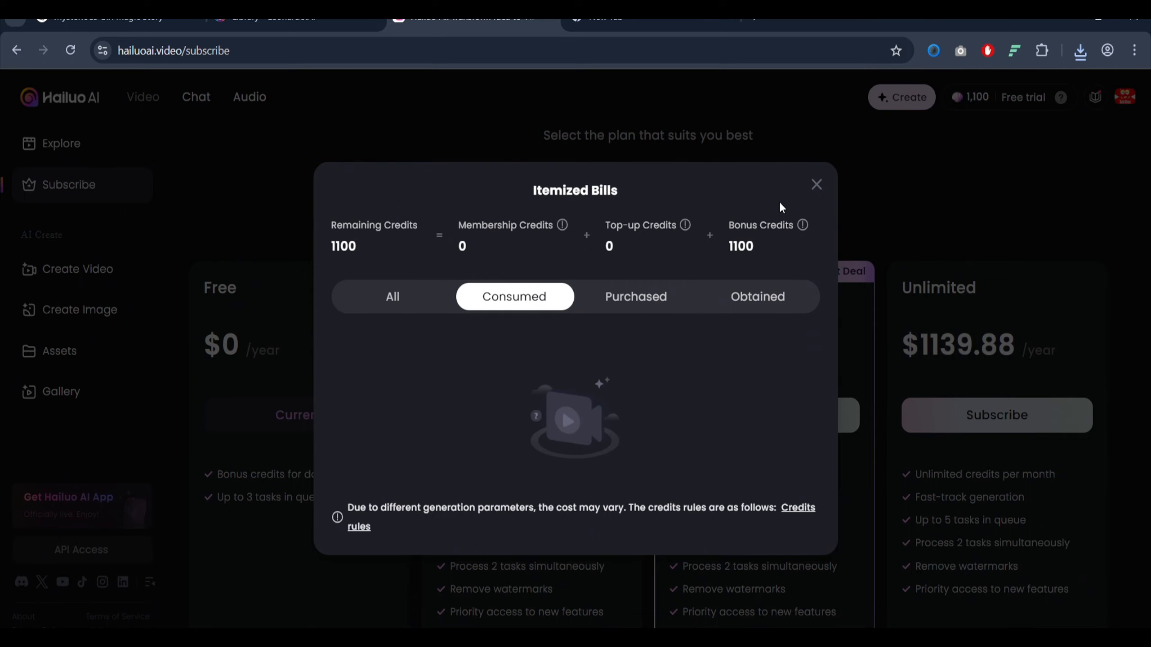